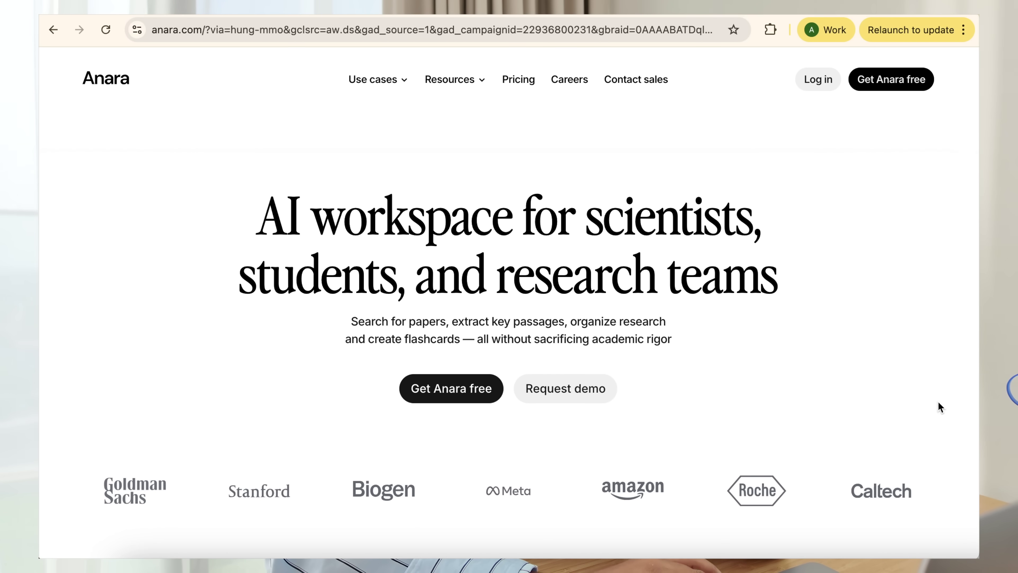
Scroll down through the anara.com landing page to browse the product overview.
scroll(941, 407, "down", 3)
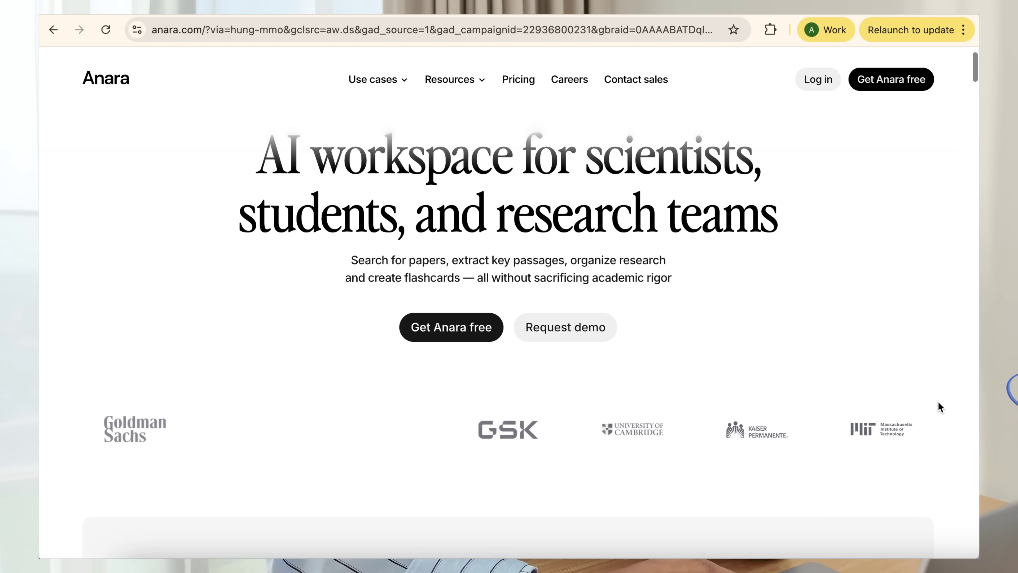
scroll(941, 407, "down", 3)
scroll(941, 407, "down", 4)
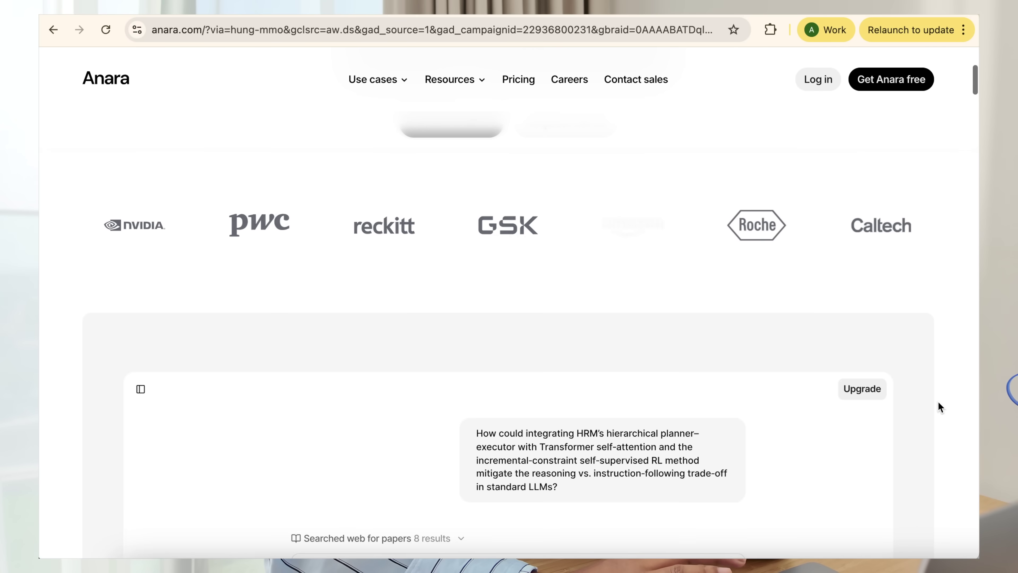
scroll(940, 407, "down", 3)
scroll(941, 407, "down", 3)
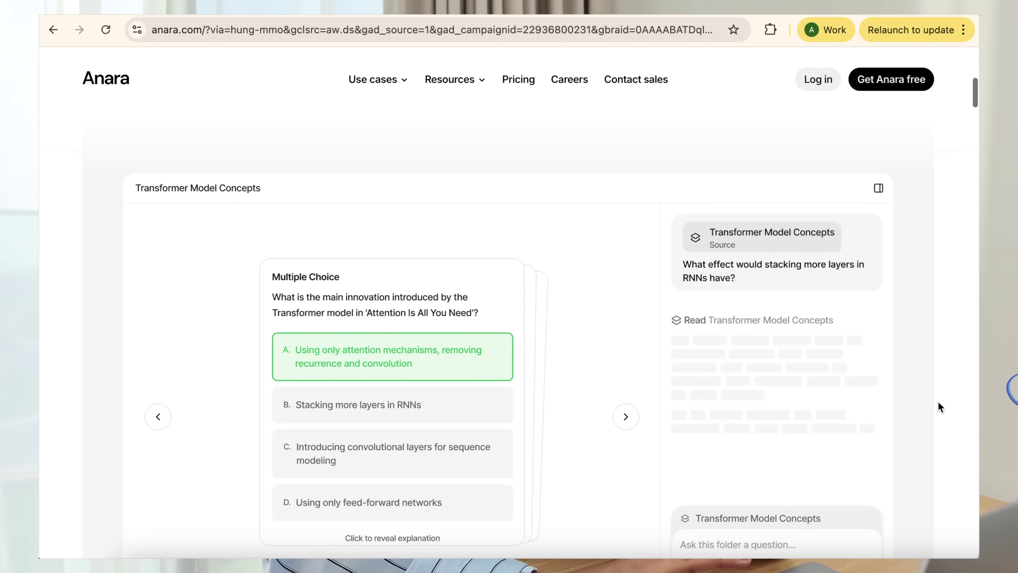
scroll(940, 407, "down", 3)
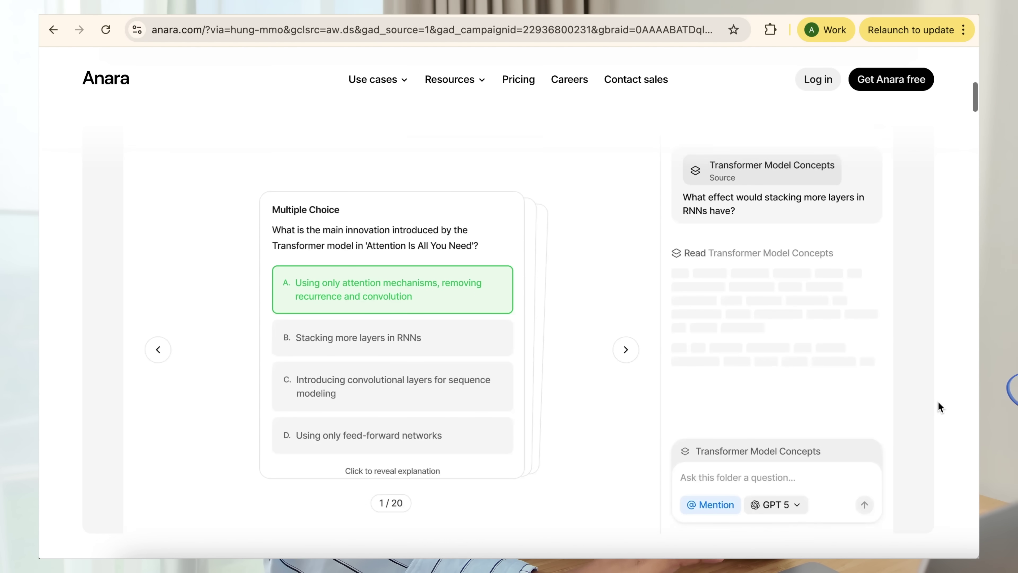
scroll(940, 407, "up", 2)
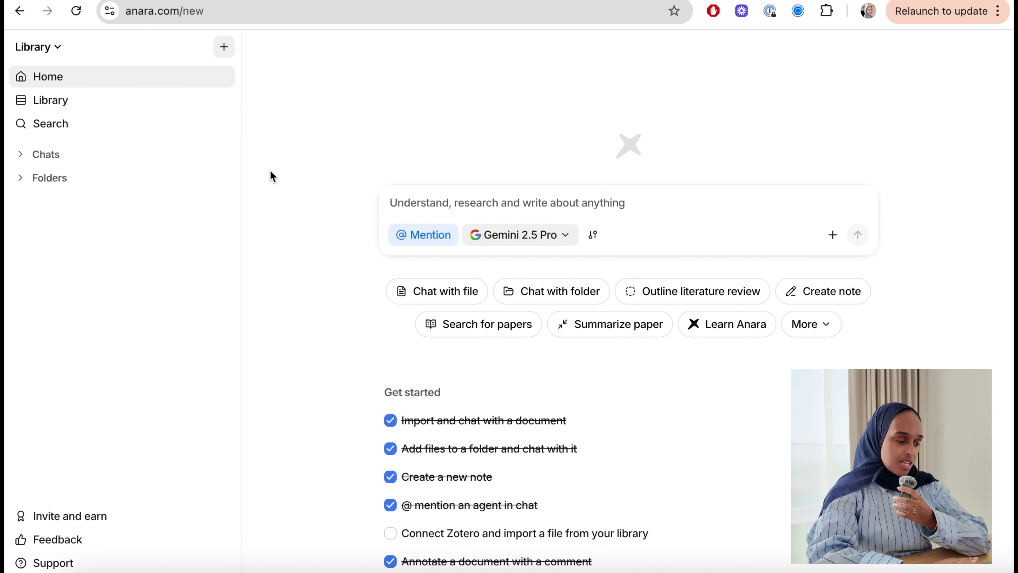
Expand and collapse the Chats and Folders sections in the sidebar.
left_click(23, 160)
left_click(23, 160)
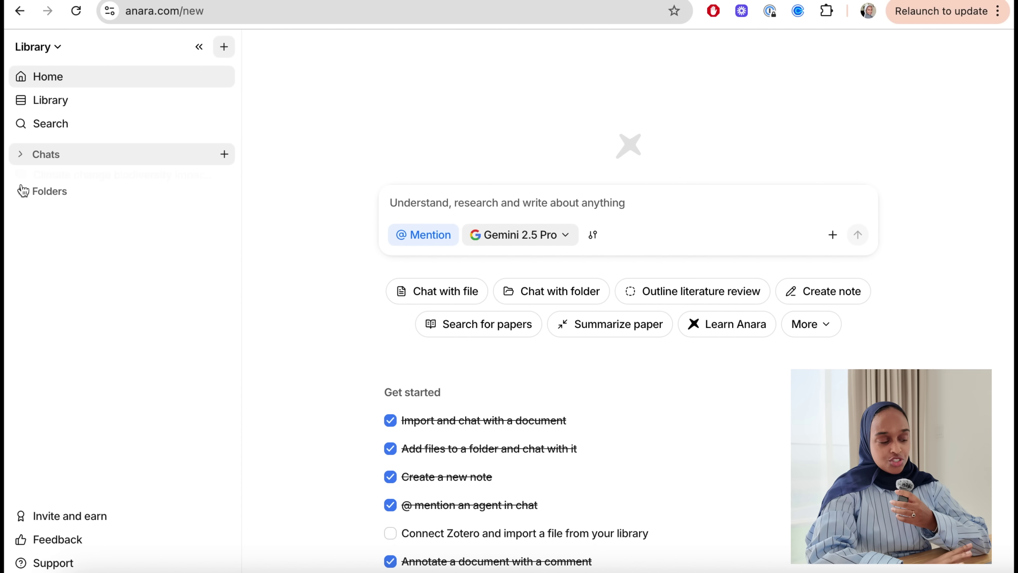
left_click(23, 186)
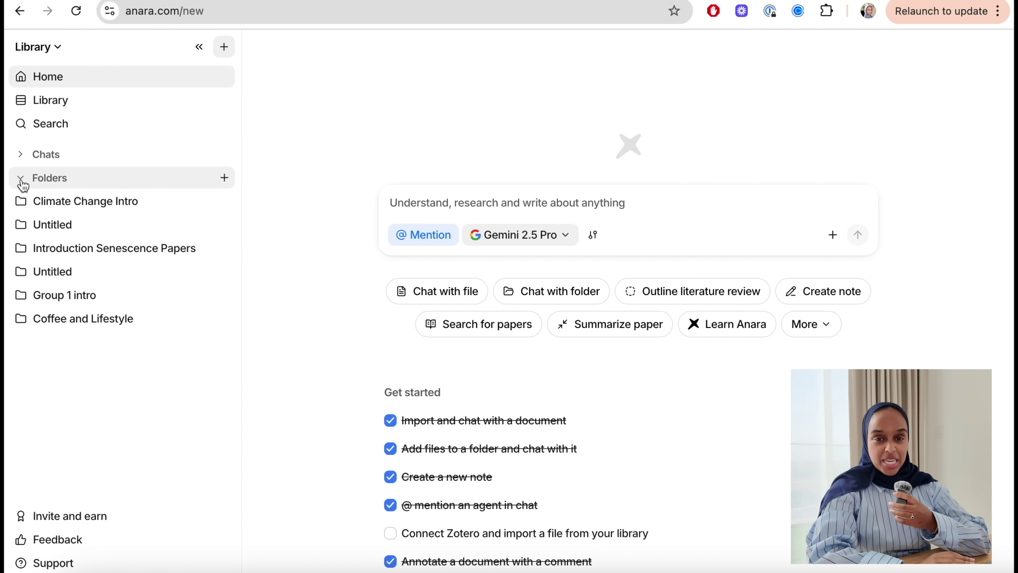
left_click(23, 186)
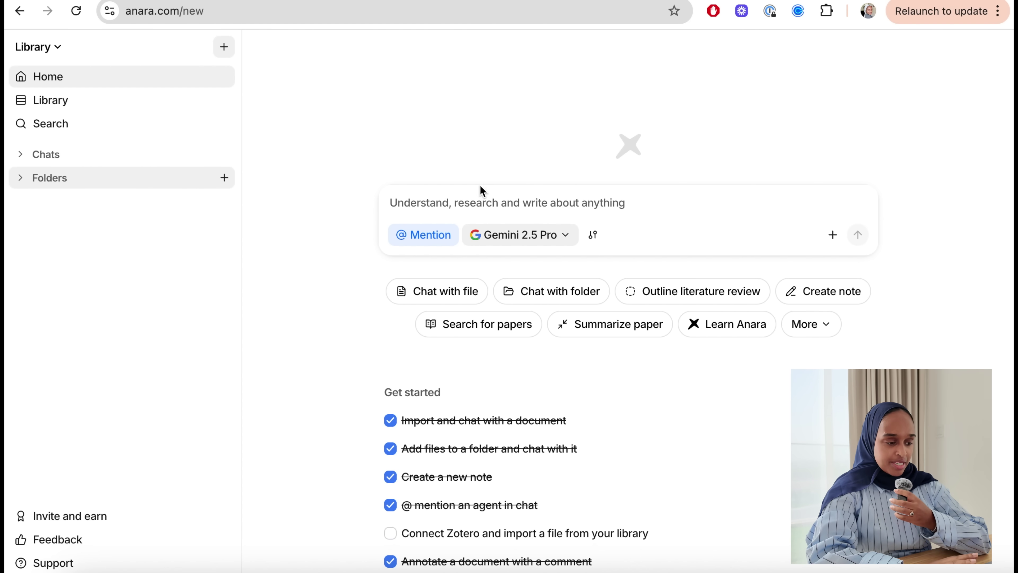
Open the prompt's Mention dropdown and scroll its list of agents and library files.
left_click(452, 206)
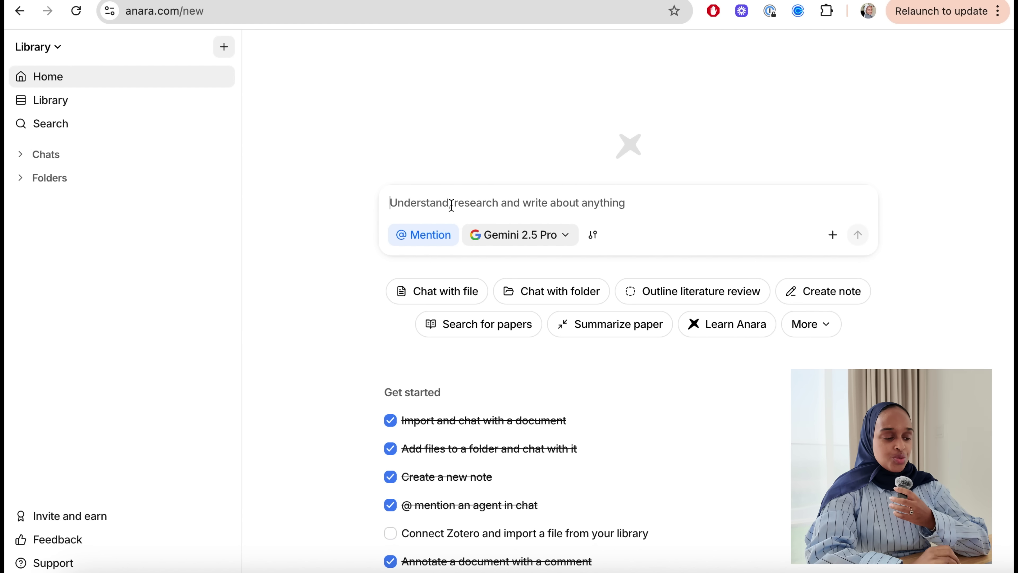
left_click(438, 243)
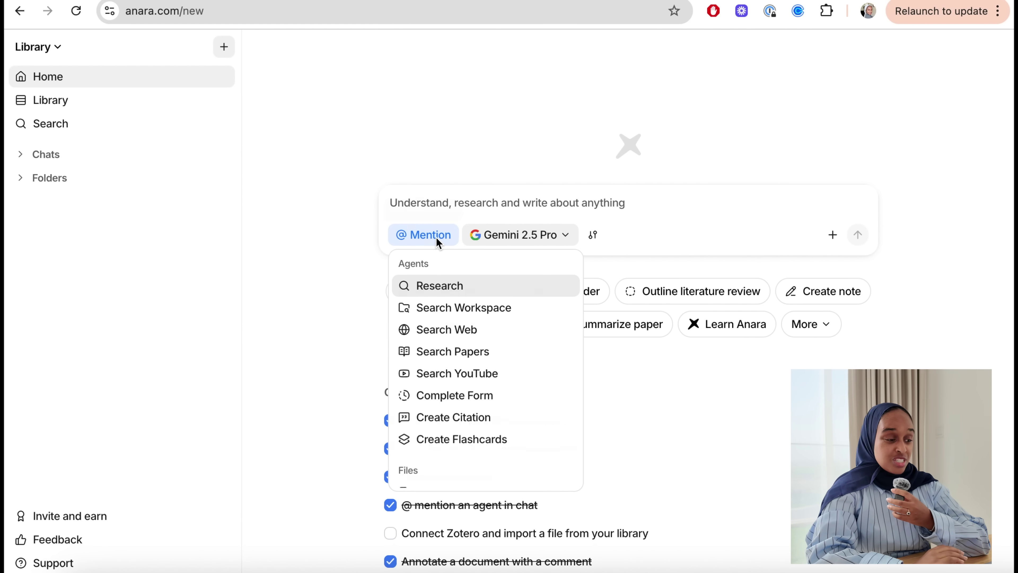
scroll(449, 371, "down", 3)
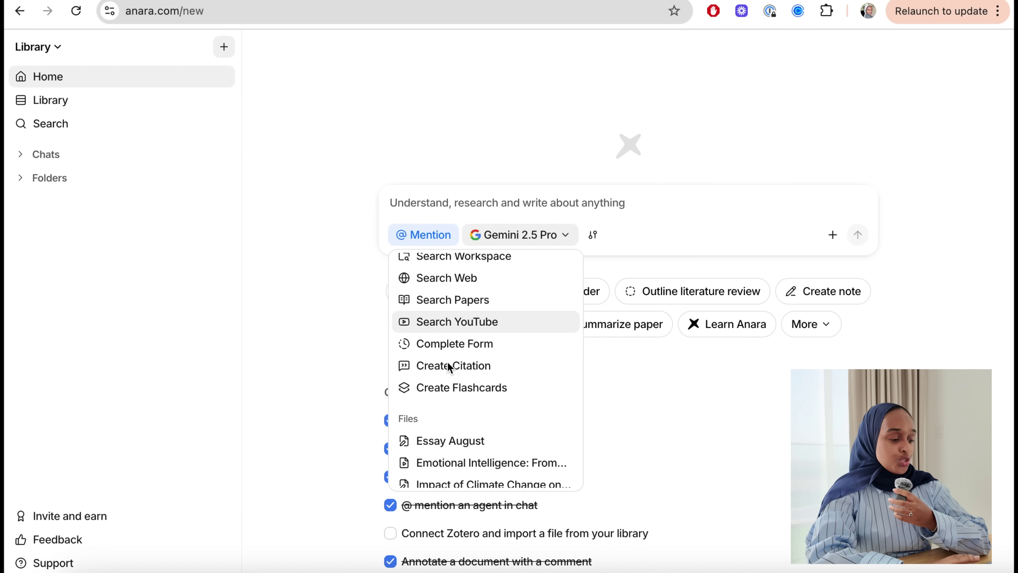
scroll(448, 365, "up", 2)
scroll(448, 365, "down", 5)
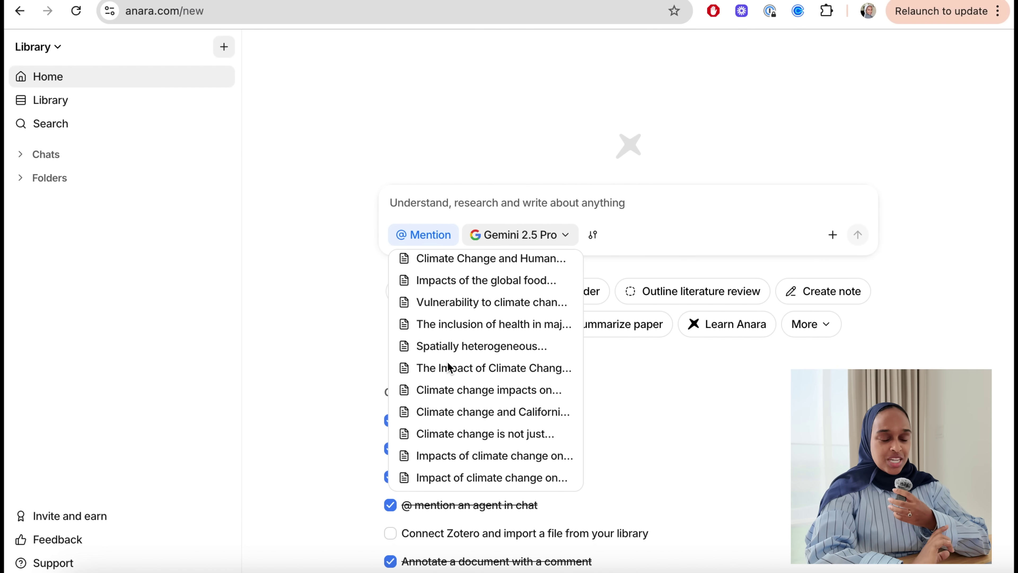
scroll(443, 446, "up", 3)
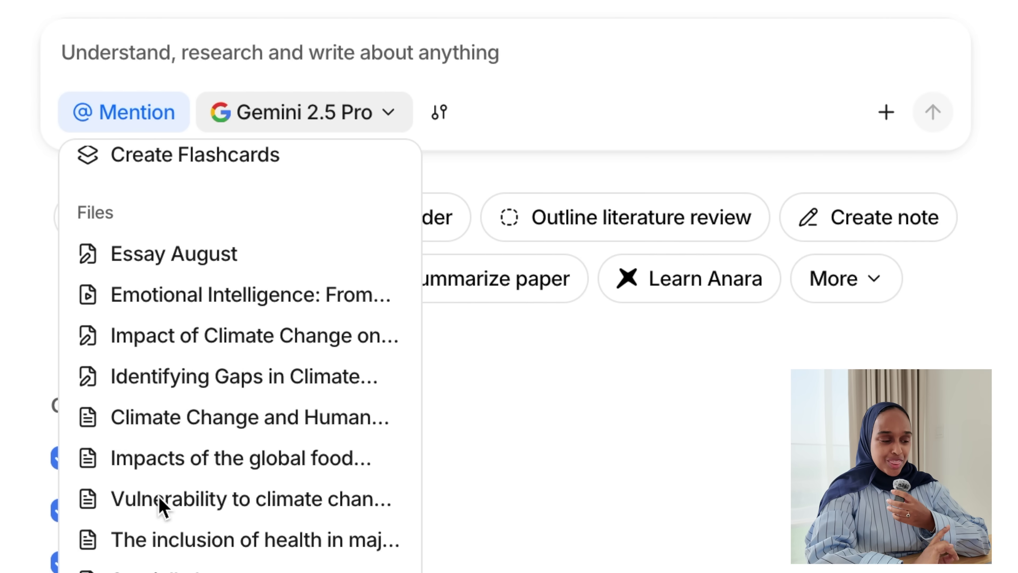
scroll(160, 507, "up", 4)
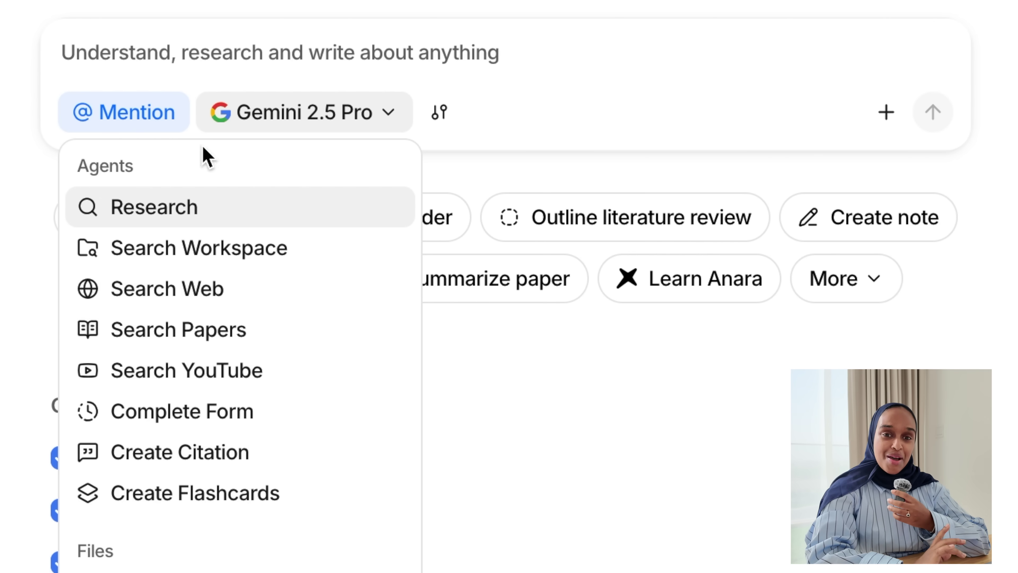
left_click(301, 2)
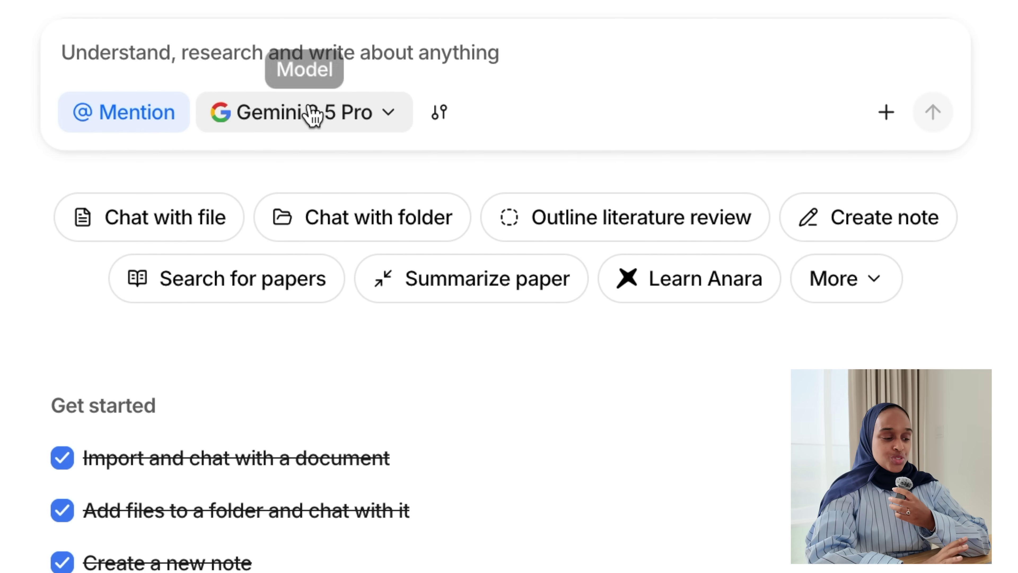
left_click(313, 113)
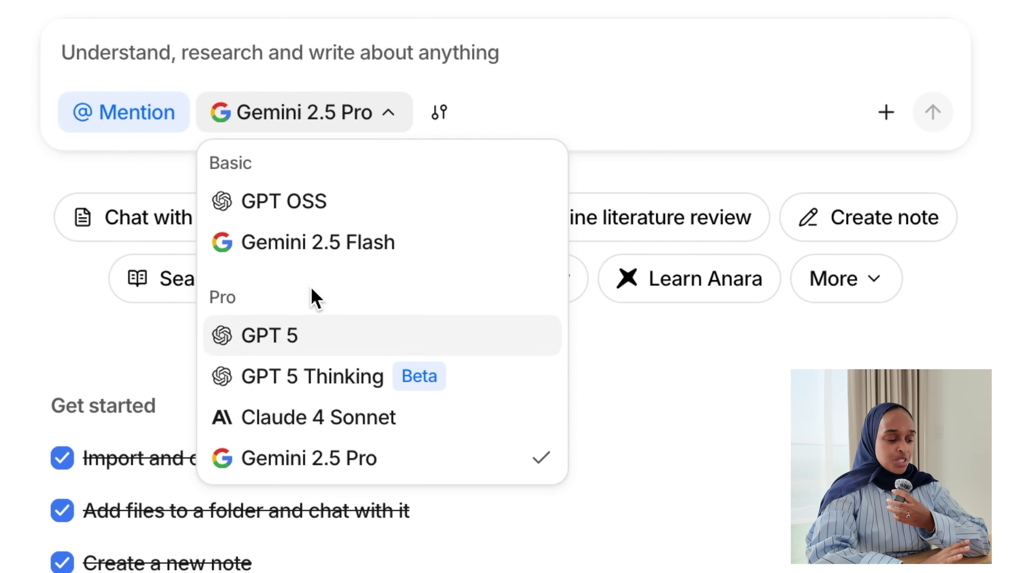
left_click(446, 110)
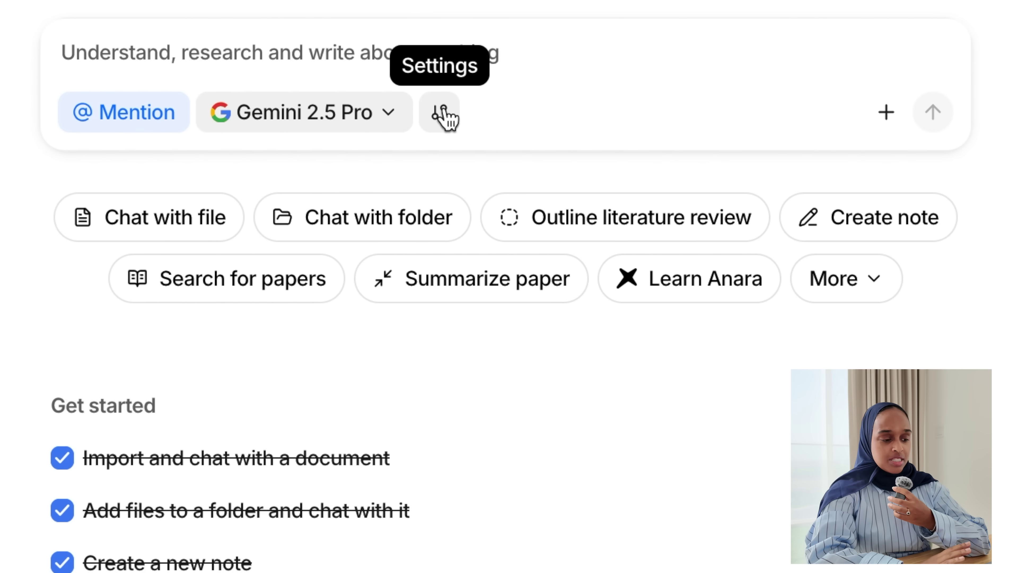
left_click(444, 113)
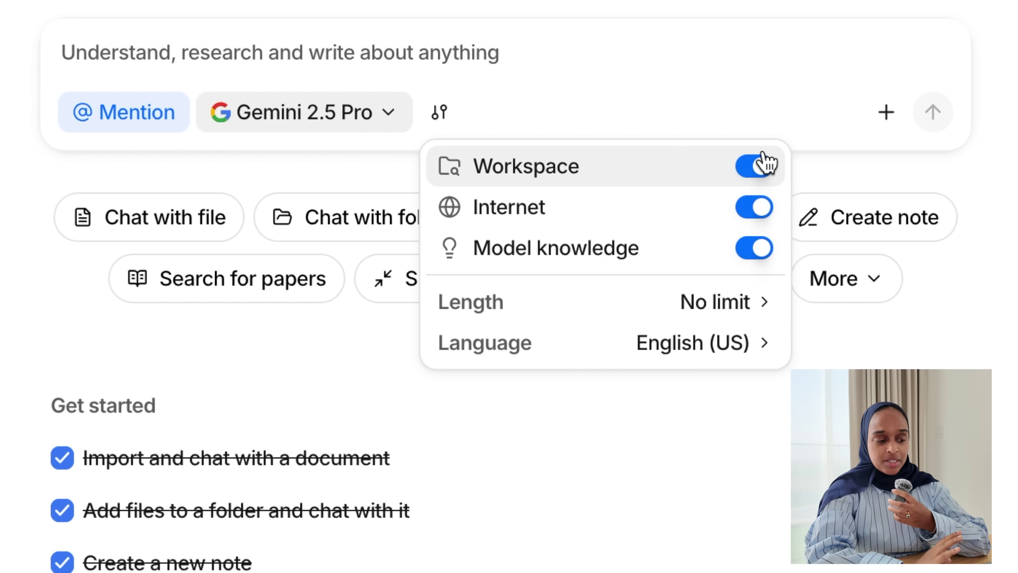
left_click(762, 209)
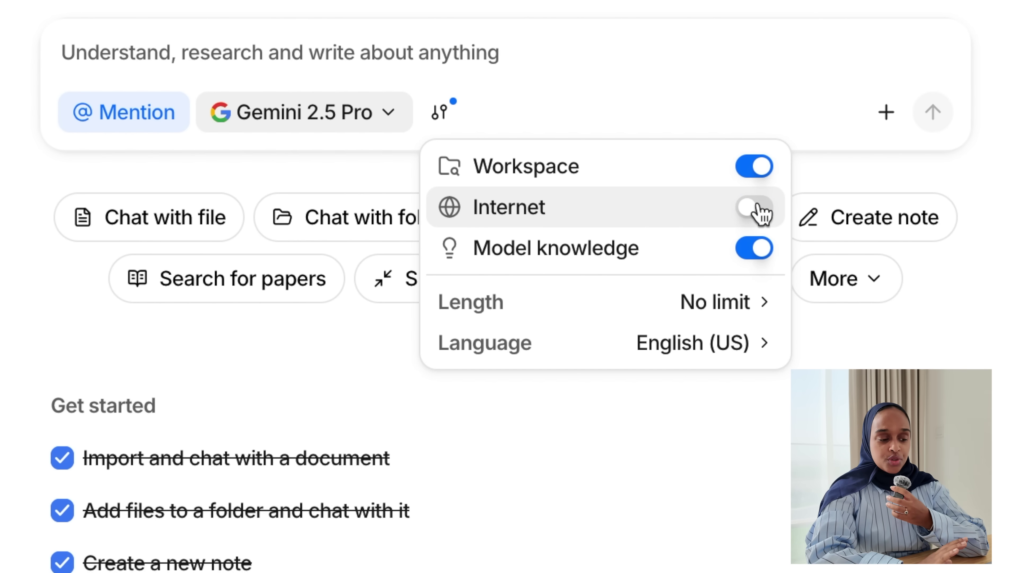
left_click(760, 250)
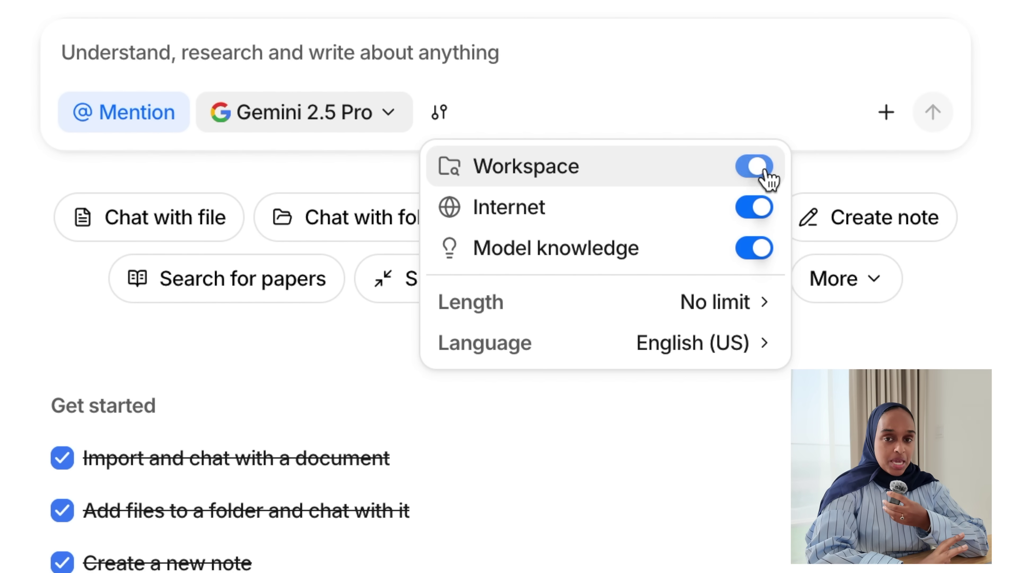
mouse_move(740, 340)
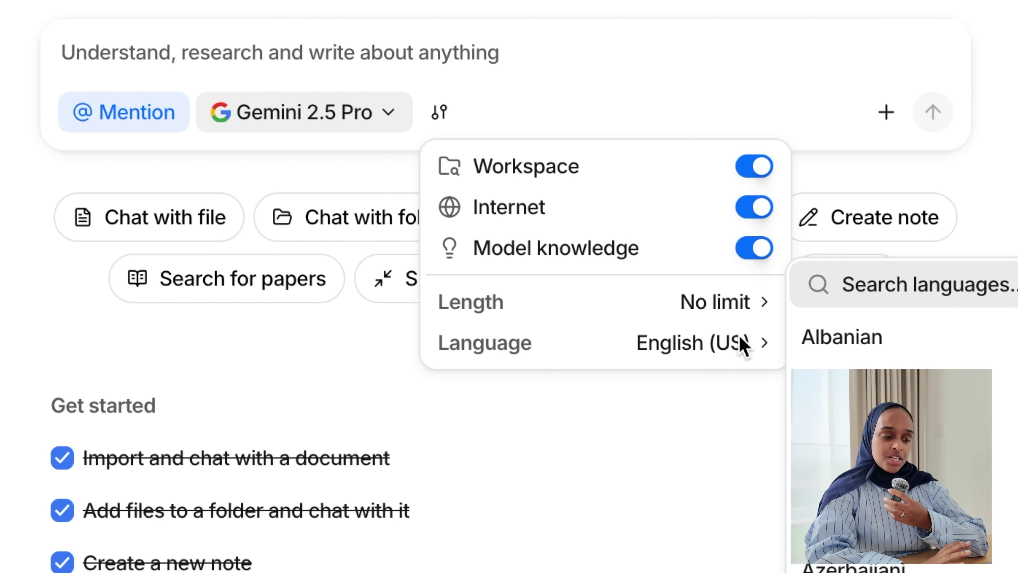
left_click(741, 313)
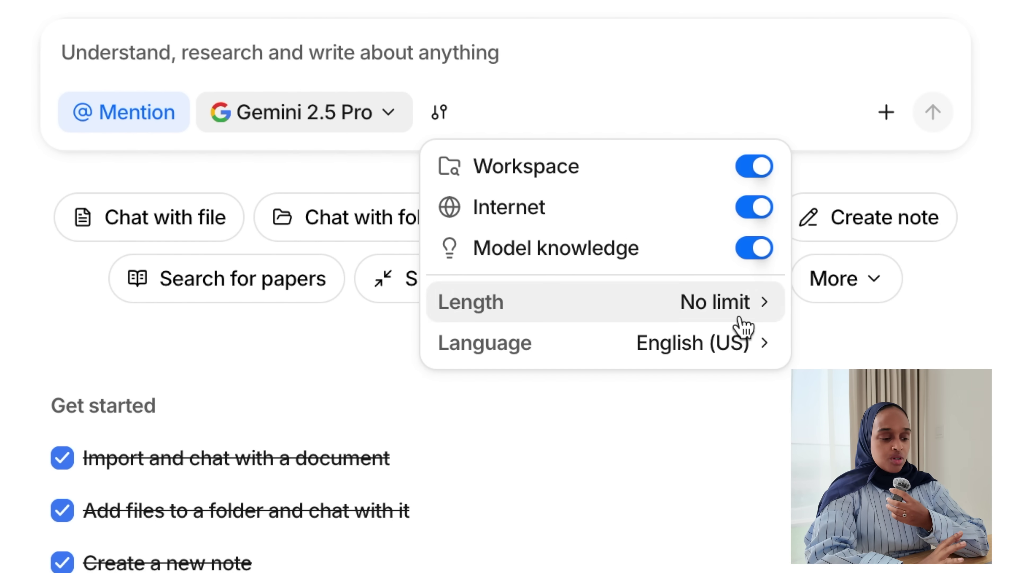
left_click(823, 353)
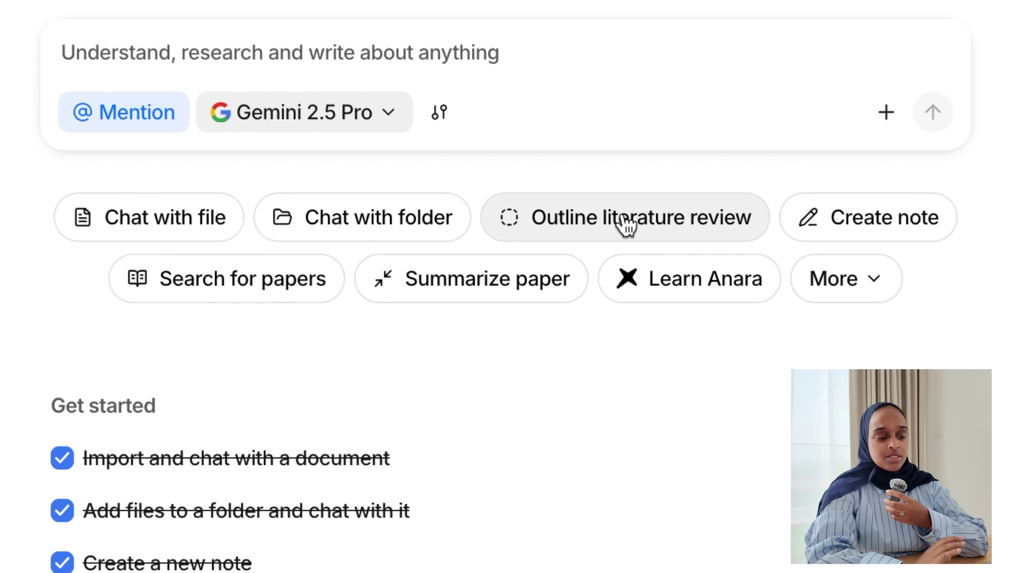
Go from the Climate Change Intro folder to the Climate Papers Paragraph 2 folder's five papers.
left_click(880, 115)
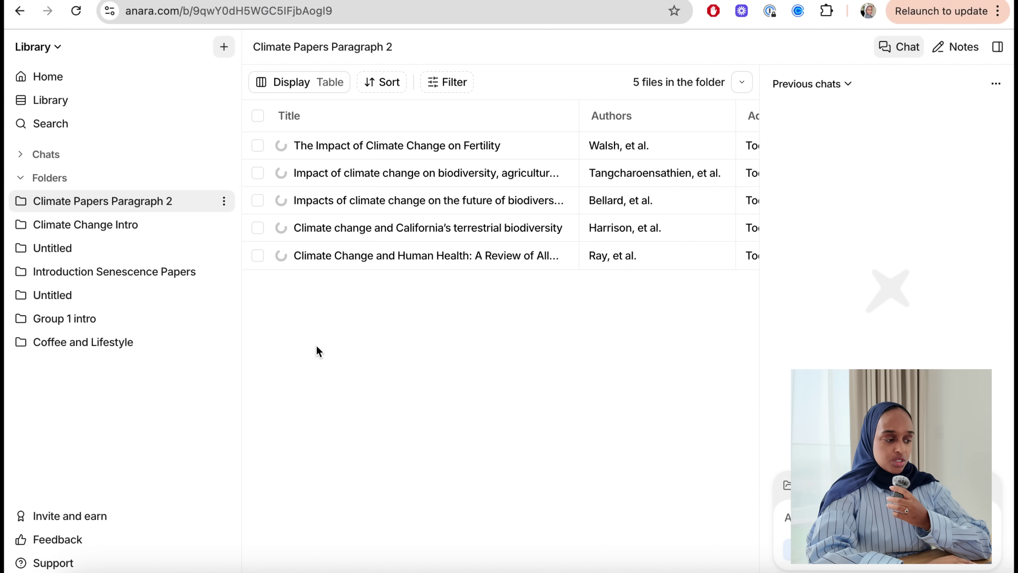
left_click(144, 220)
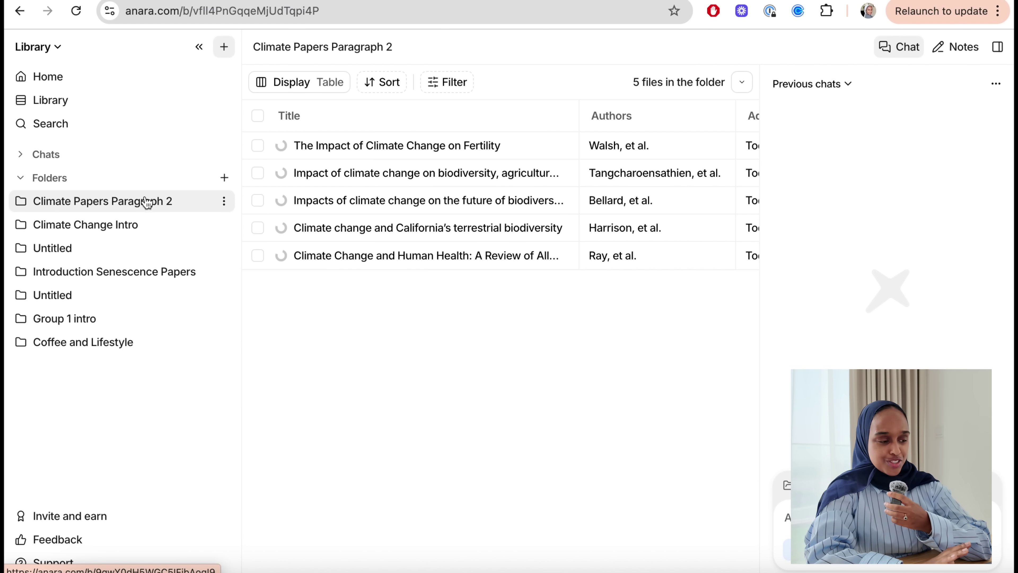
left_click(147, 201)
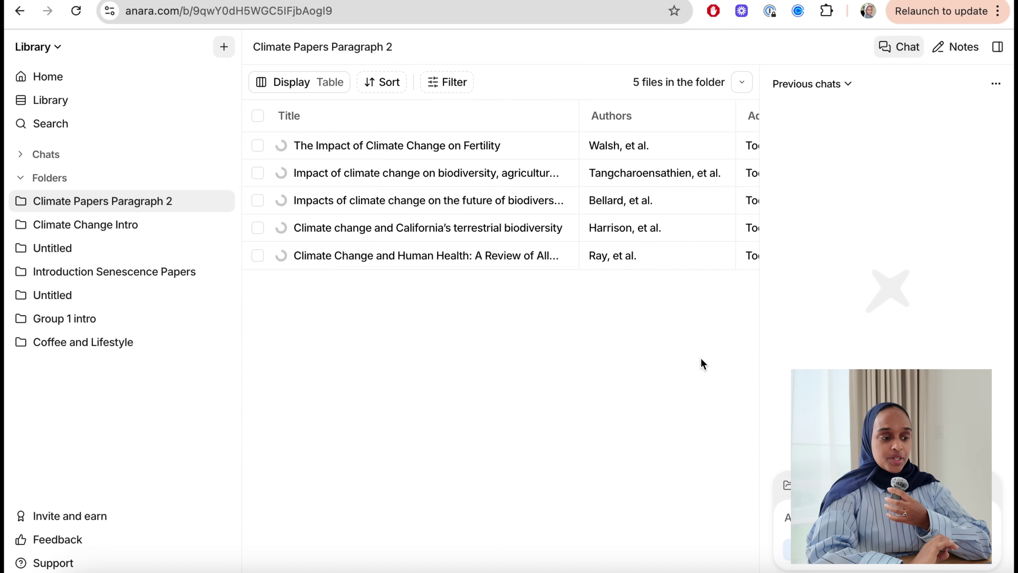
left_click(744, 82)
left_click(745, 83)
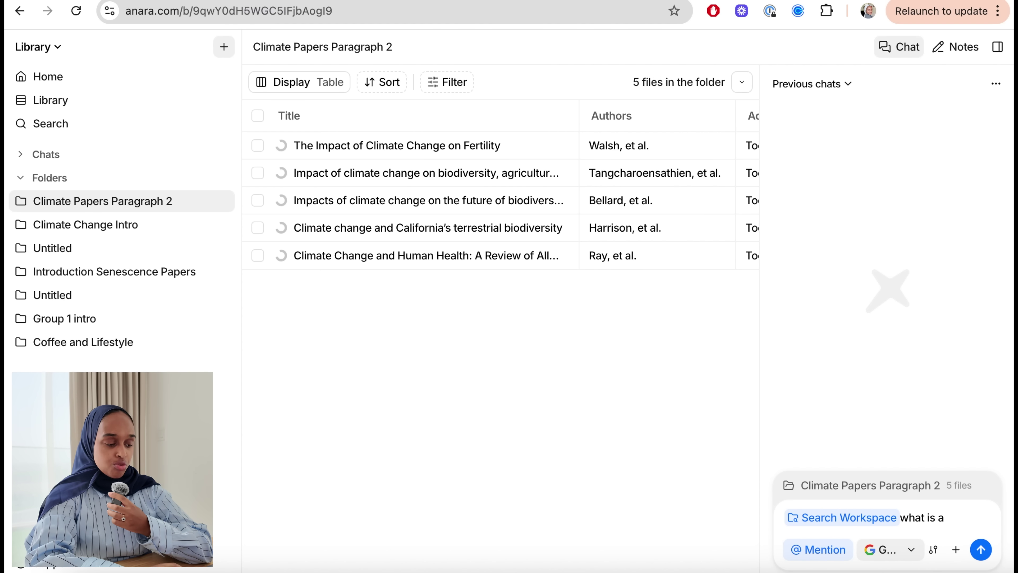
Ask the folder chat what gap in understanding these papers all discuss, and read the cited answer.
type("nderstanding that these papers all d")
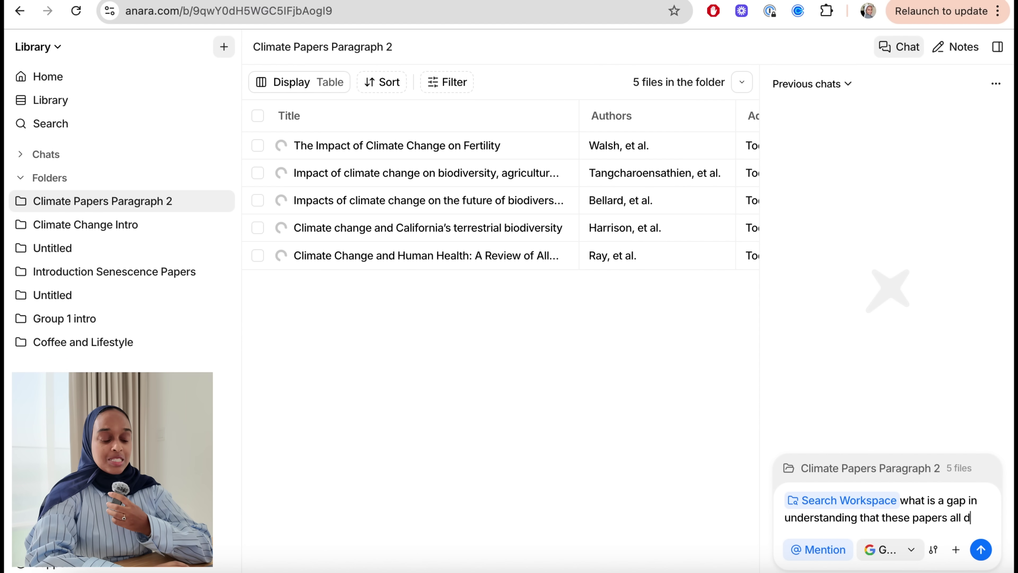
type("iscu")
key("Return")
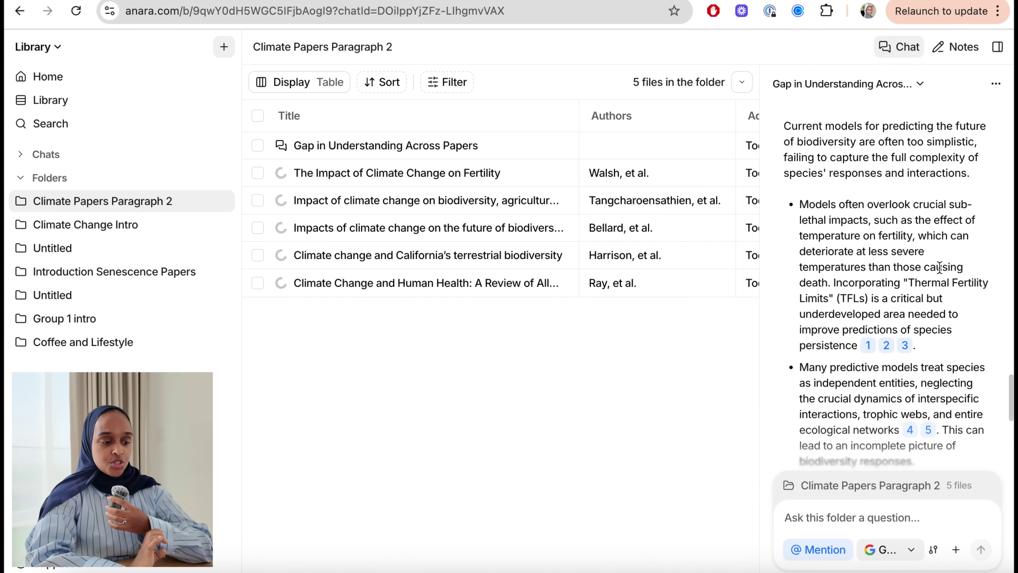
mouse_move(909, 239)
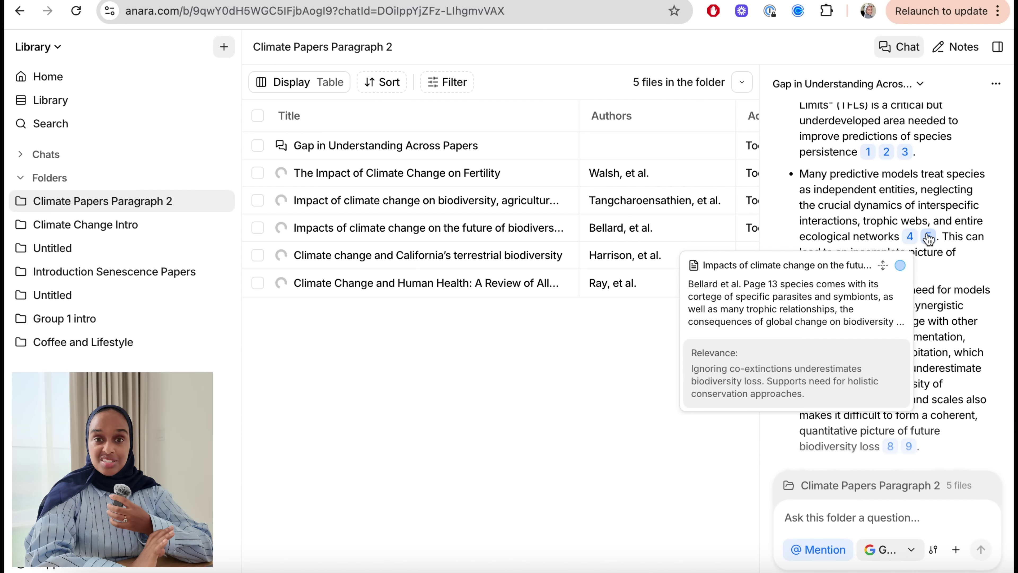
scroll(930, 284, "down", 1)
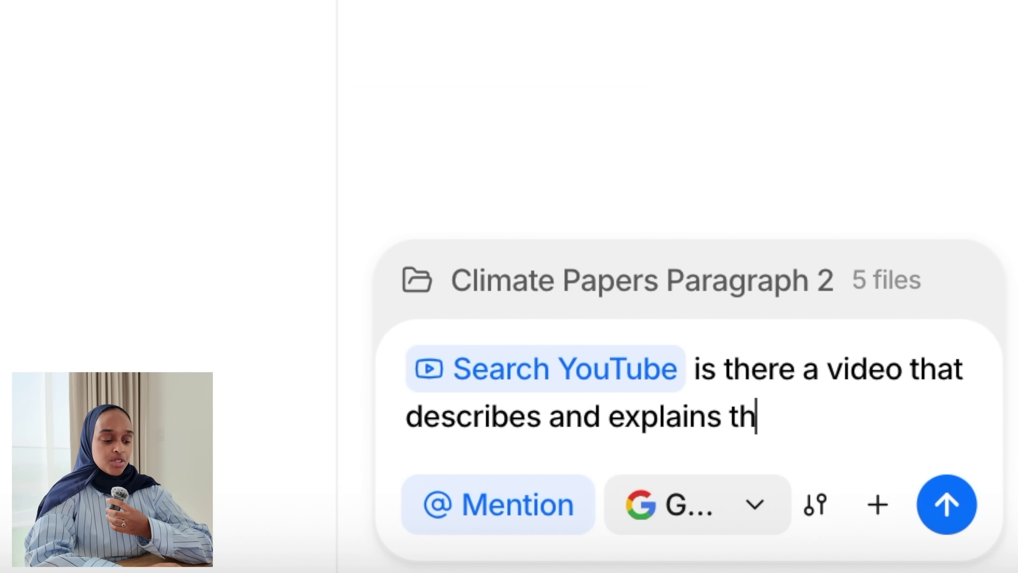
key("BackSpace")
type("imate h")
key("BackSpace")
key("BackSpace")
type("c")
key("BackSpace")
type("chang")
key("BackSpace")
type("nge in s")
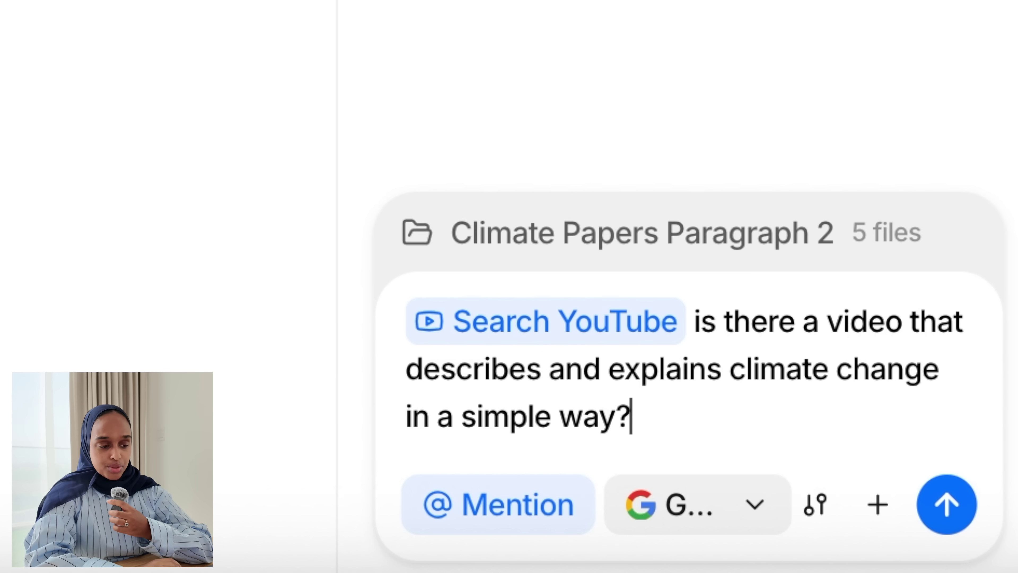
key("Return")
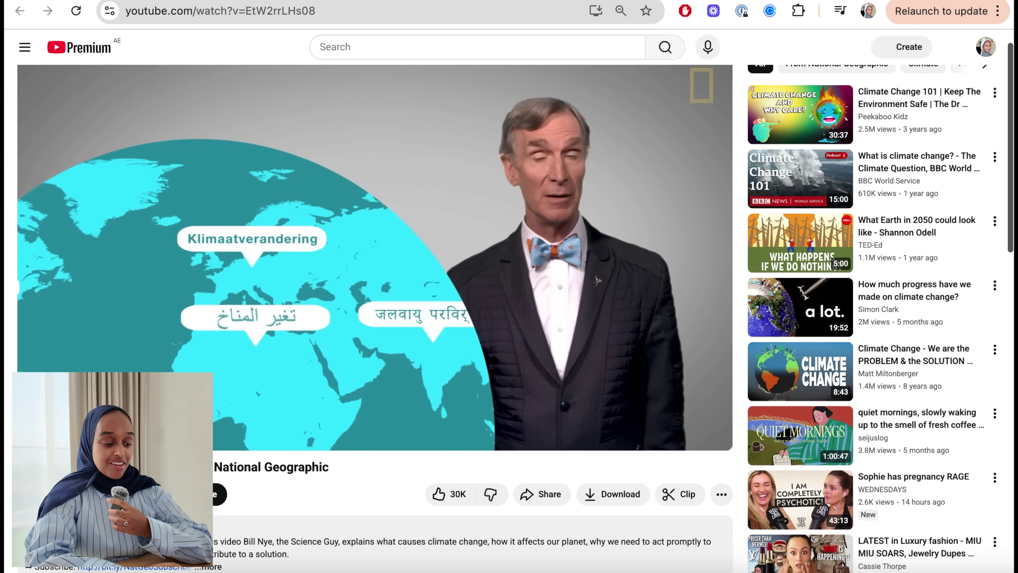
Pause the suggested Bill Nye climate video and scroll through the answer's videos.
scroll(38, 465, "down", 1)
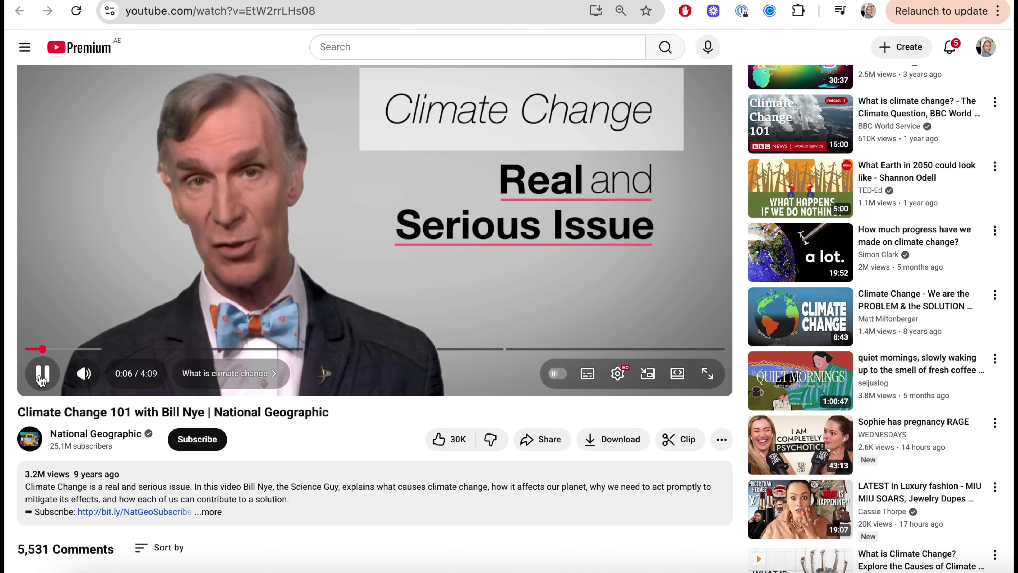
left_click(41, 377)
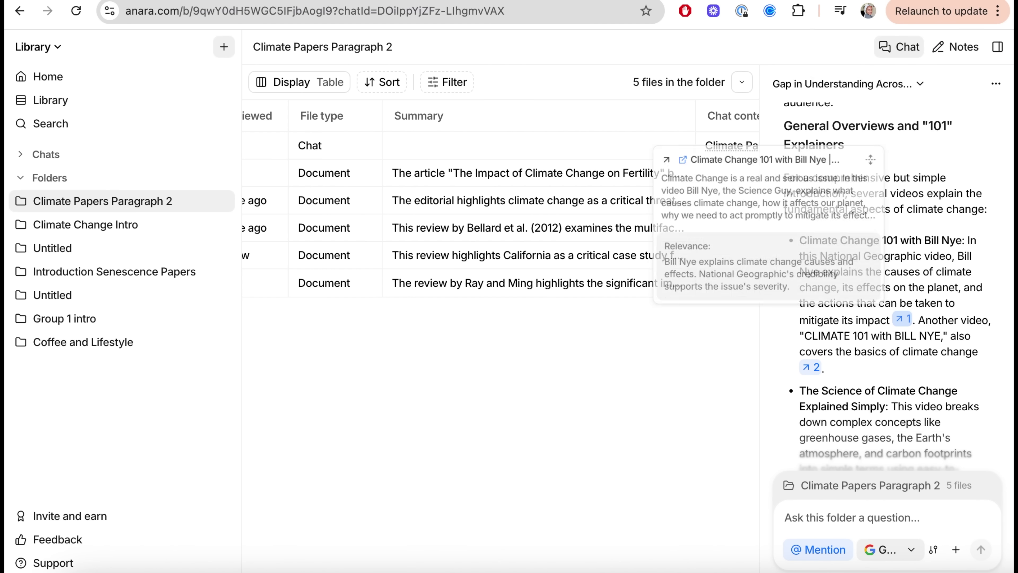
scroll(921, 246, "down", 5)
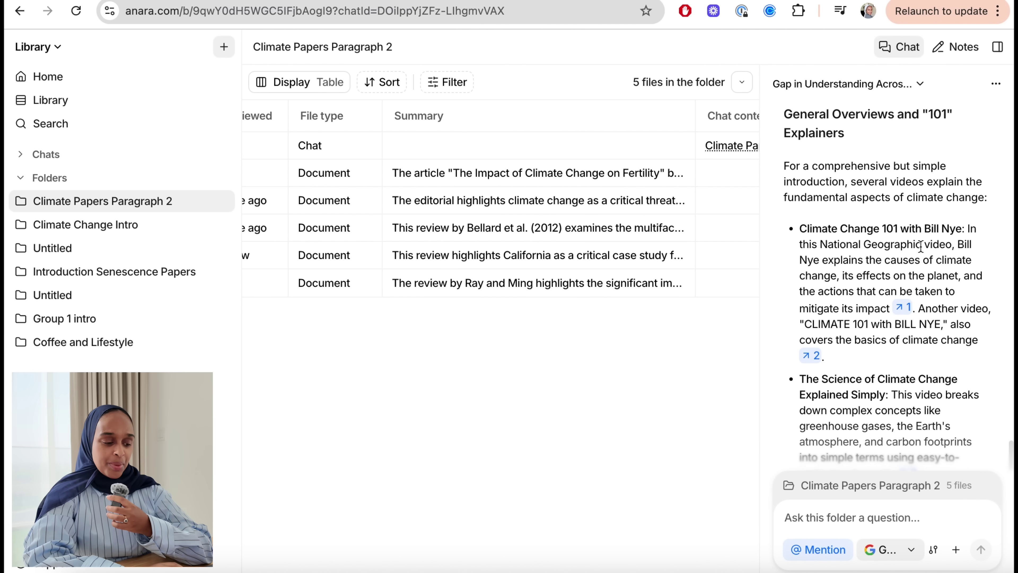
scroll(921, 246, "down", 7)
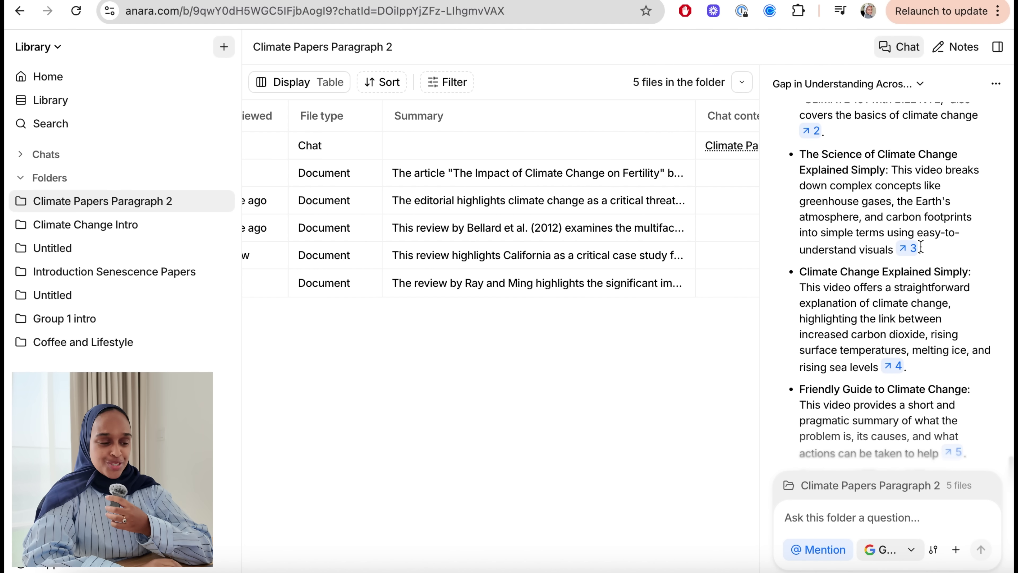
scroll(921, 251, "down", 5)
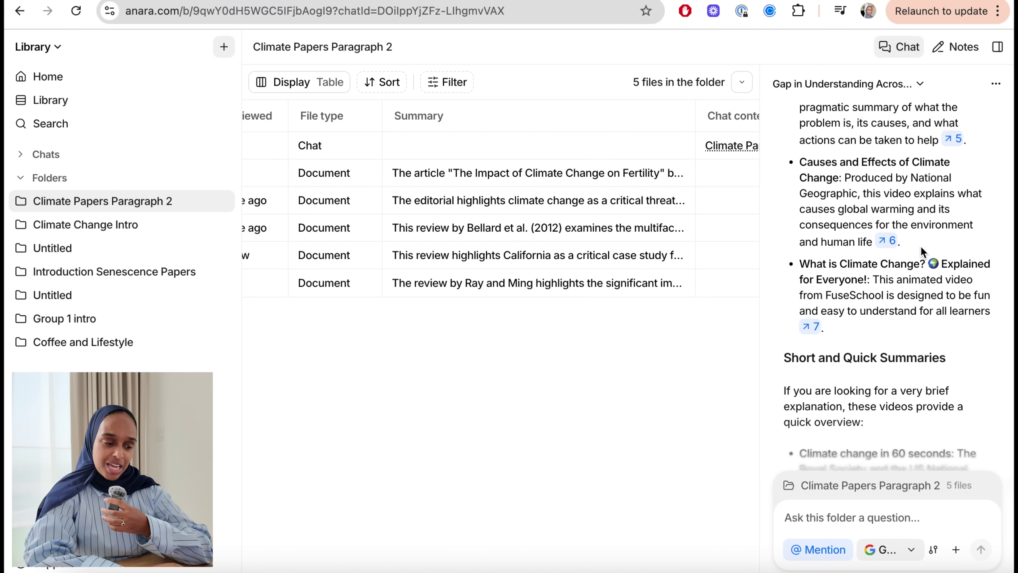
scroll(913, 359, "down", 2)
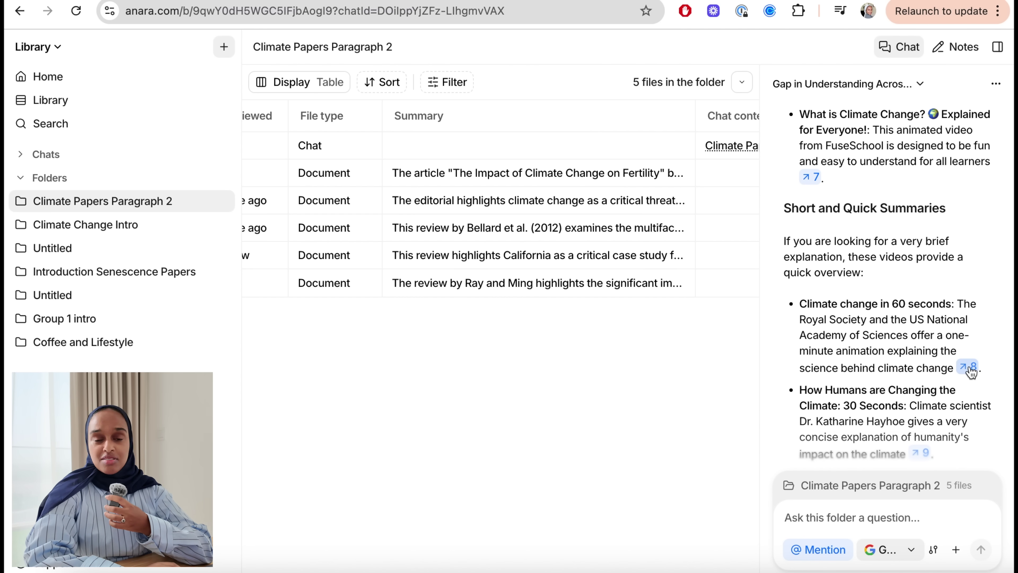
scroll(948, 417, "down", 10)
scroll(948, 417, "up", 2)
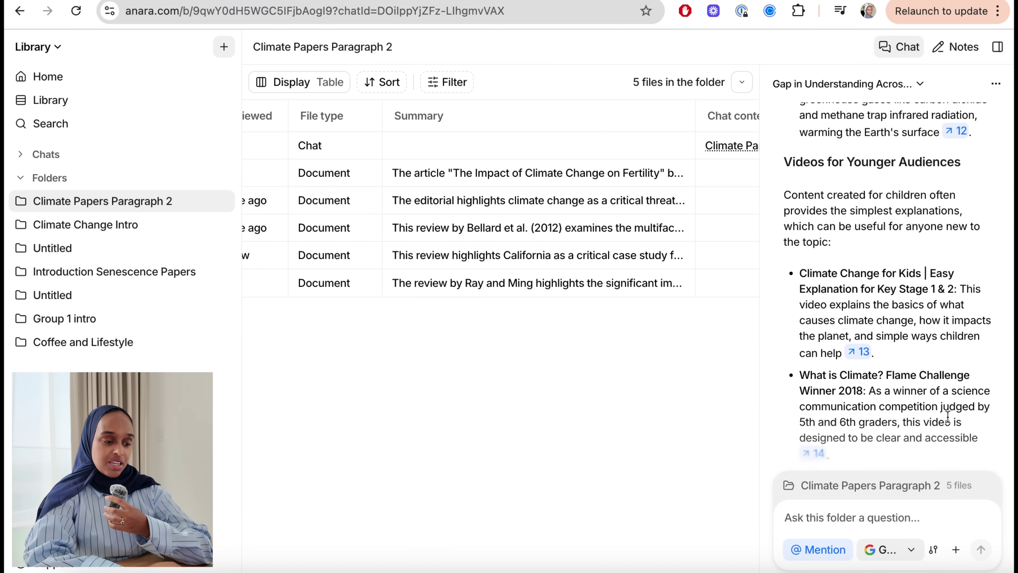
scroll(948, 417, "down", 3)
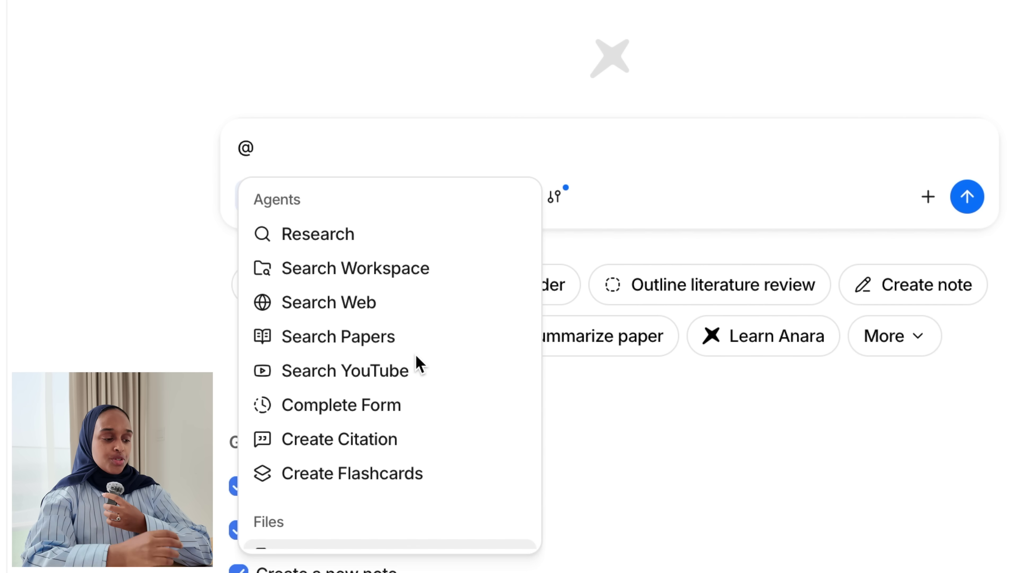
Run the Search Papers agent on 'on impact of climate change in east africa'.
left_click(416, 347)
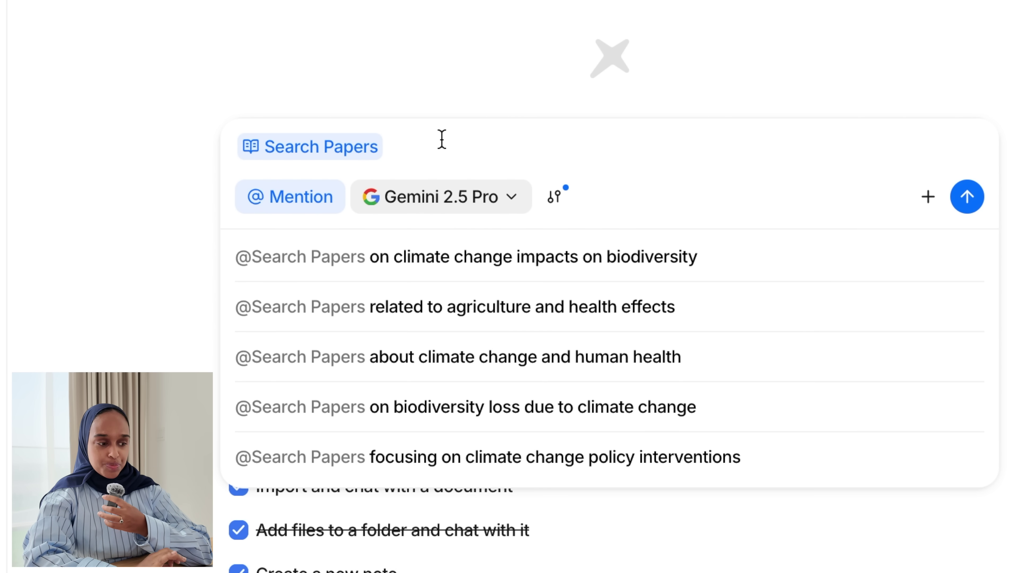
type("on ")
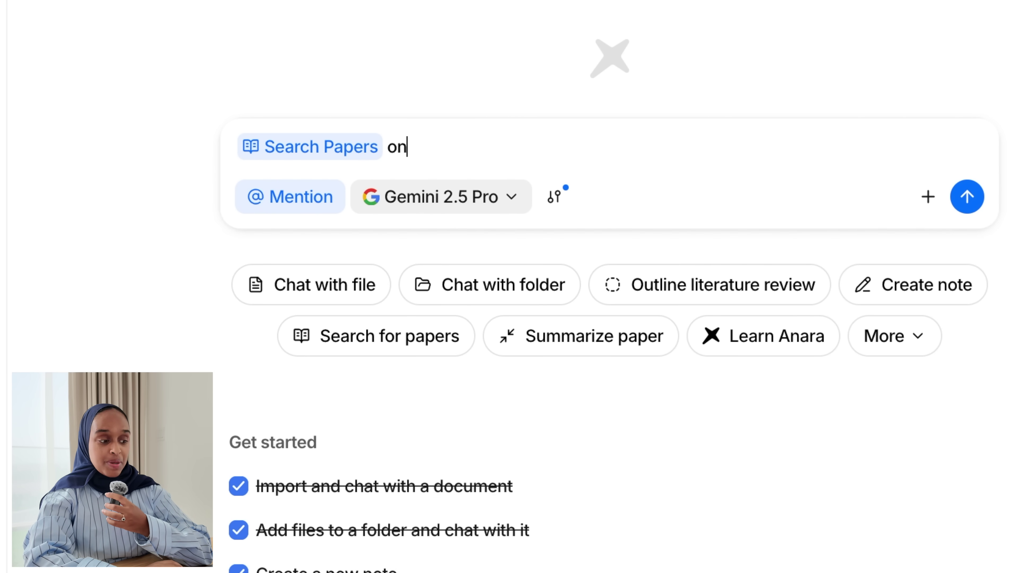
type("impact of cl")
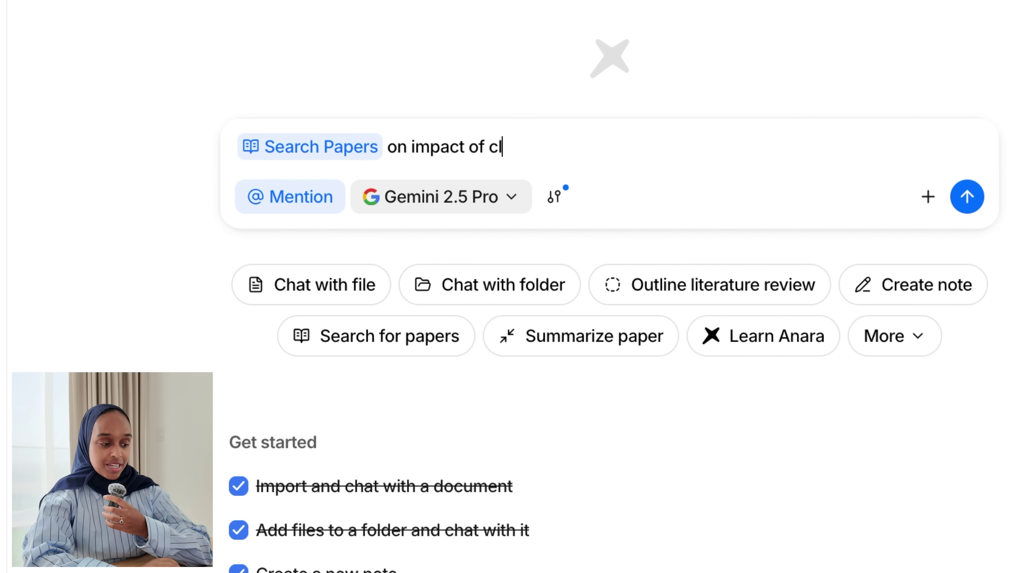
type("imate change in")
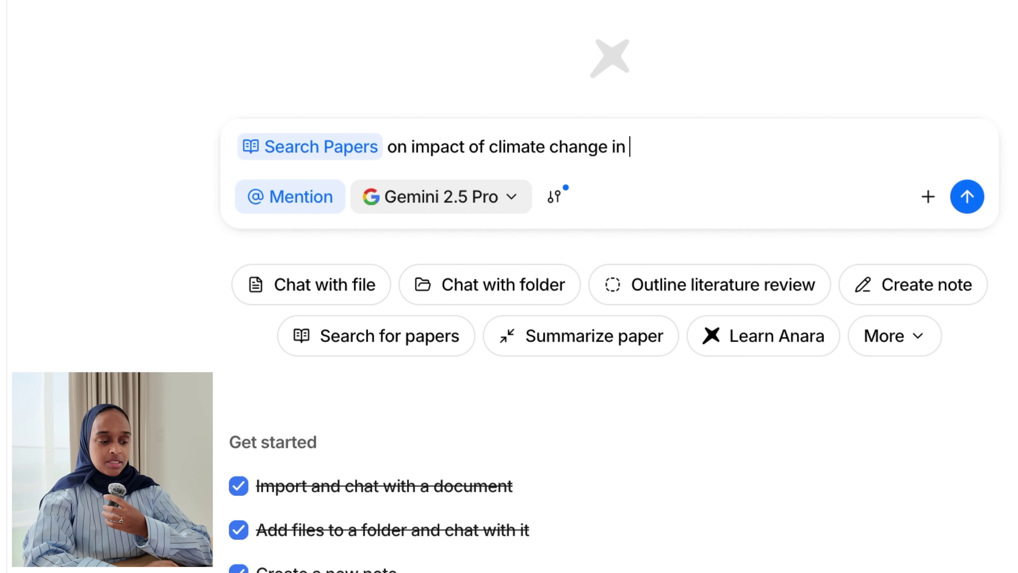
type(" east afric")
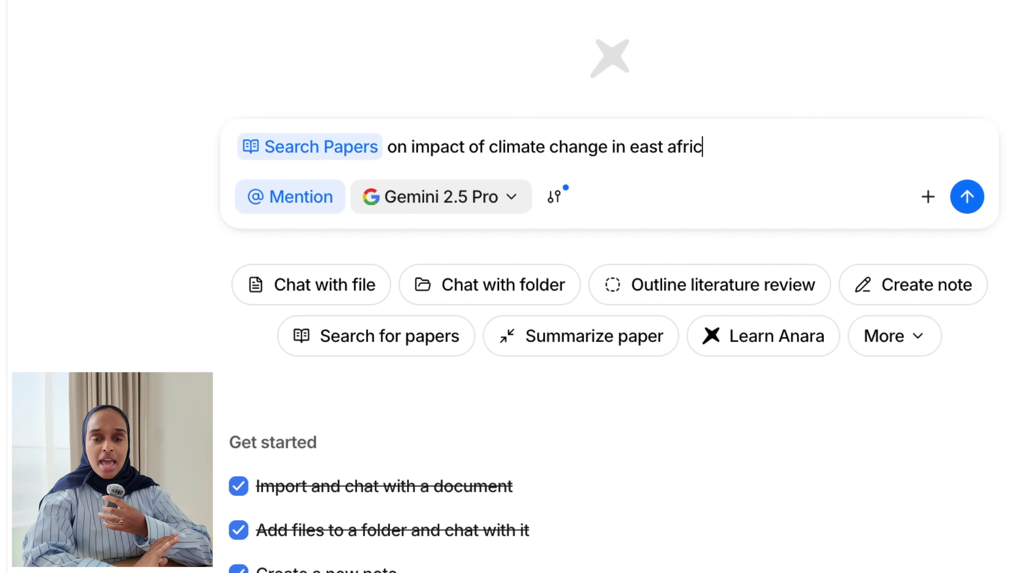
type("a")
key("Return")
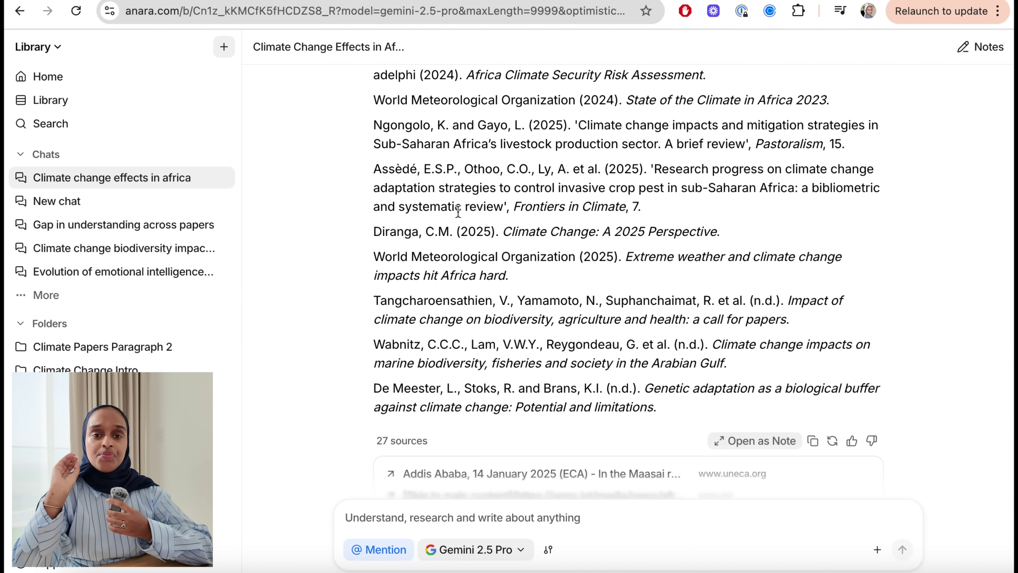
Add the GEF Climate Change Adaptation in Africa source from the 27 sources to the library.
scroll(458, 211, "down", 6)
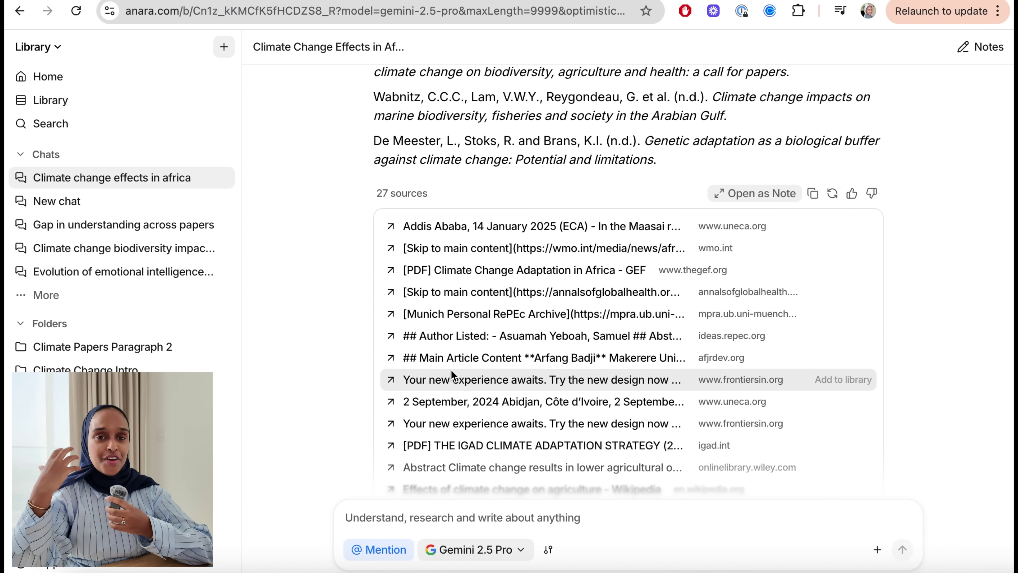
scroll(451, 370, "up", 15)
scroll(473, 301, "down", 20)
scroll(496, 232, "up", 8)
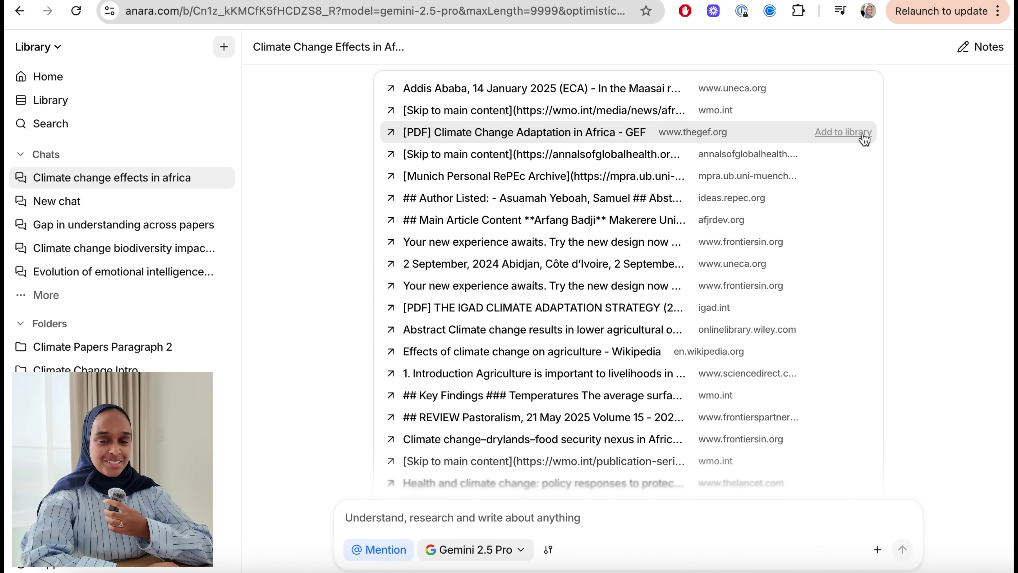
left_click(859, 137)
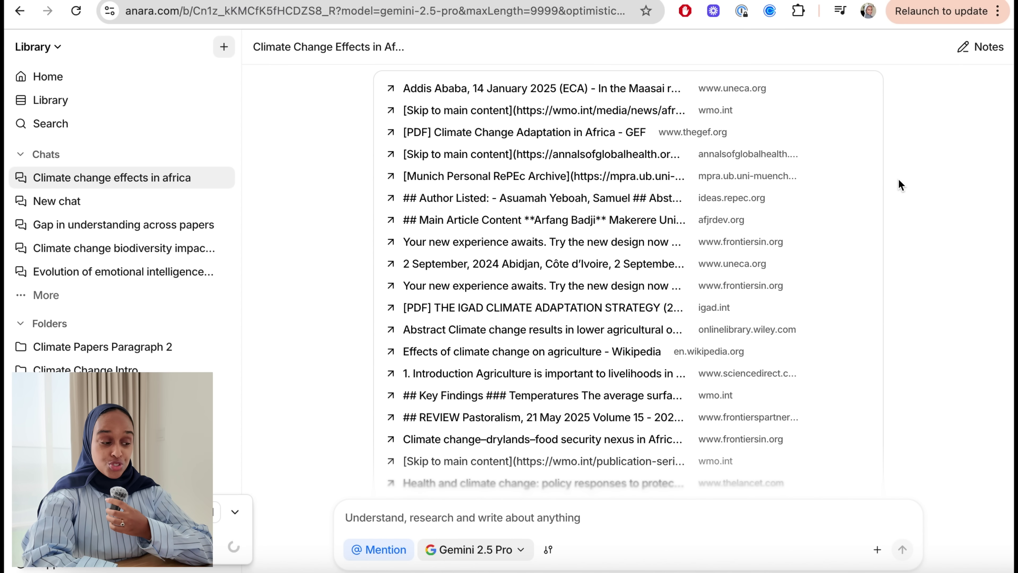
scroll(898, 172, "up", 1)
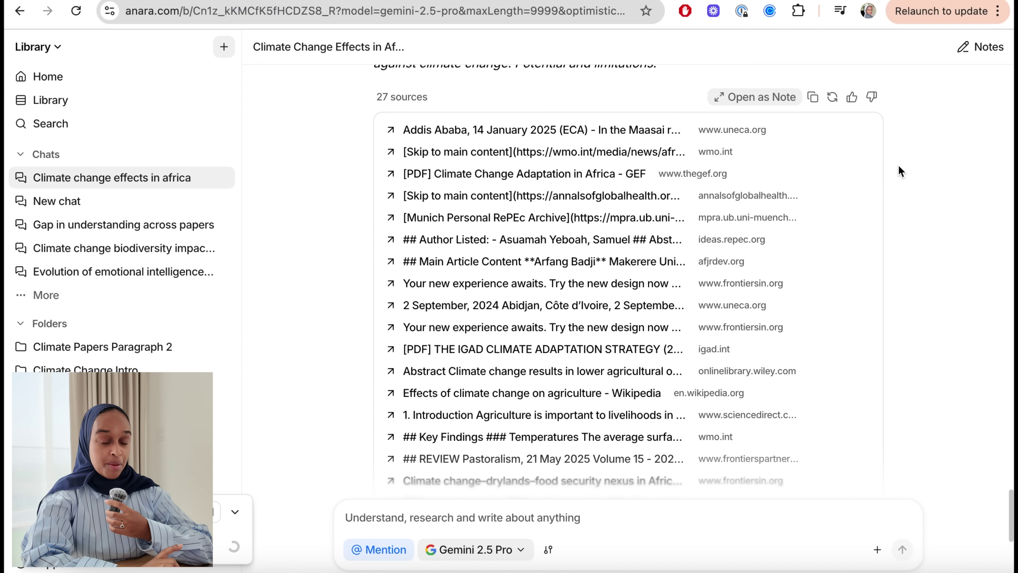
scroll(899, 168, "up", 2)
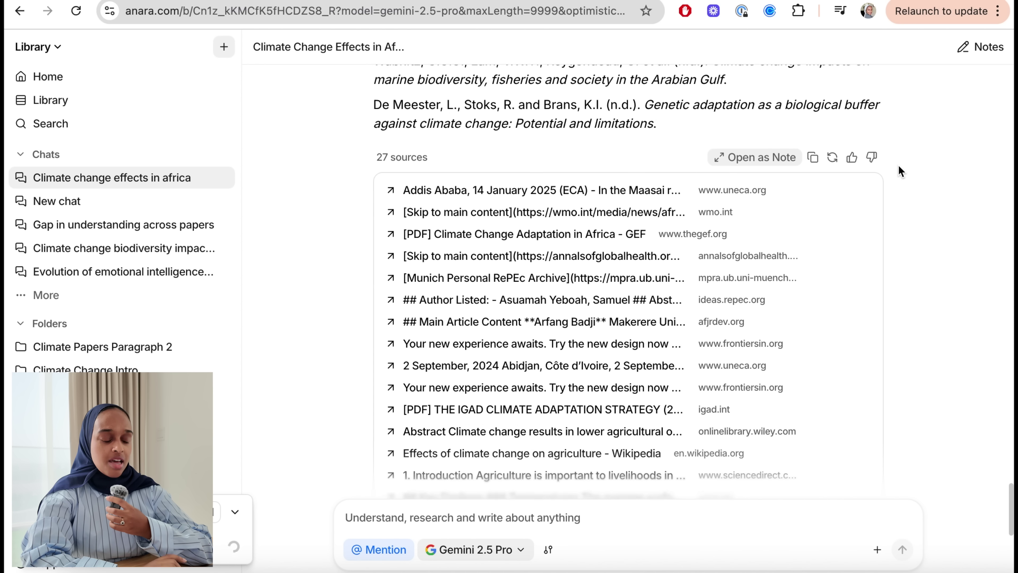
mouse_move(847, 194)
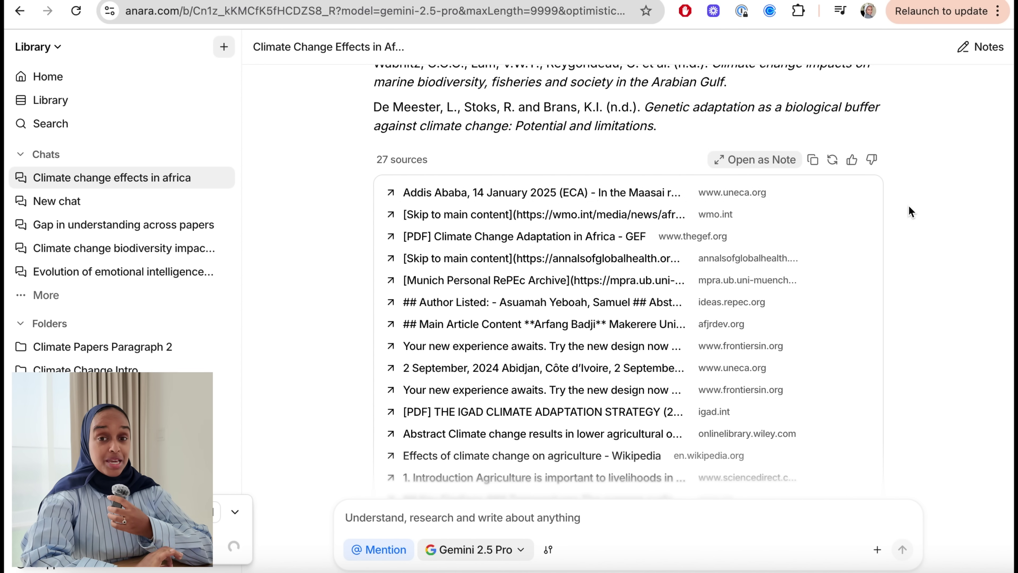
scroll(863, 336, "up", 10)
scroll(863, 335, "up", 15)
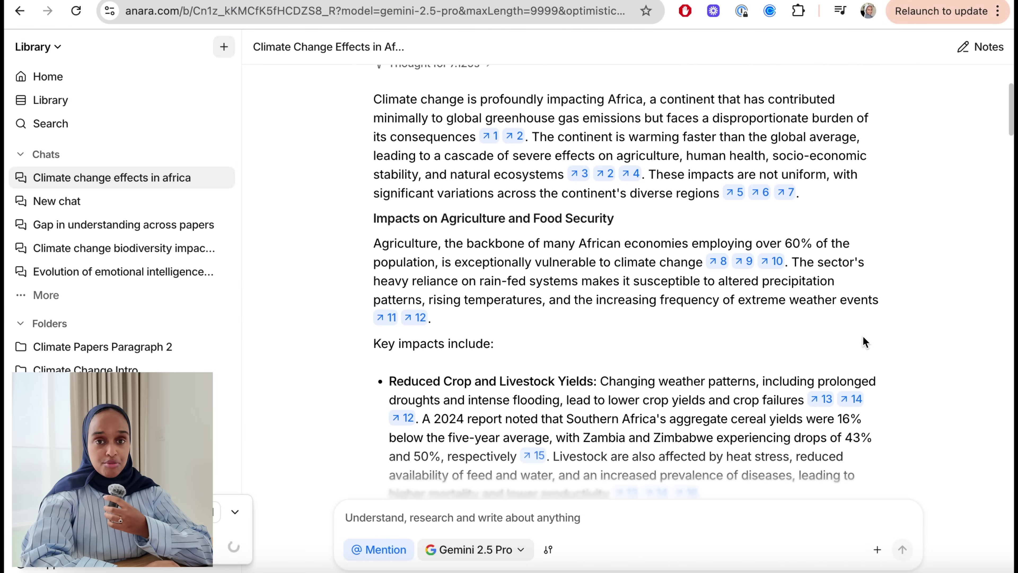
Open citation 1 to read the uneca.org source story.
left_click(490, 136)
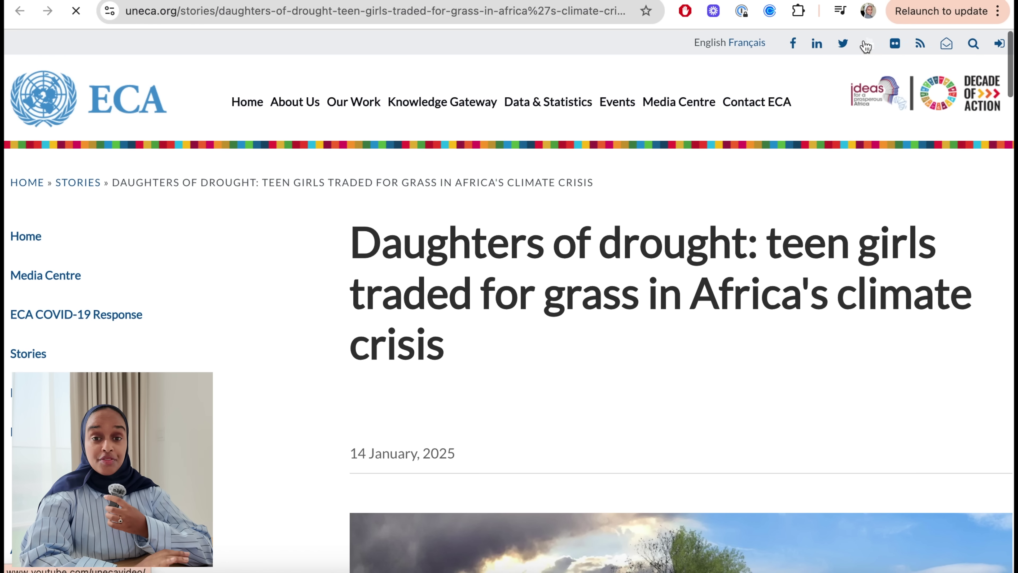
scroll(833, 271, "down", 1)
scroll(833, 272, "down", 10)
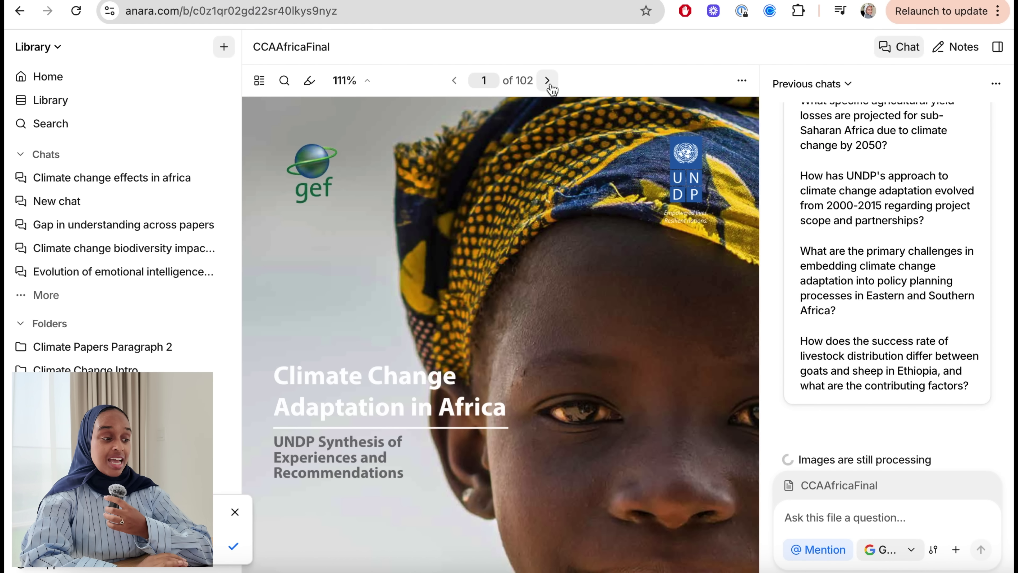
Page through the CCAAfricaFinal report past contents and foreword to the executive summary.
left_click(548, 82)
left_click(548, 81)
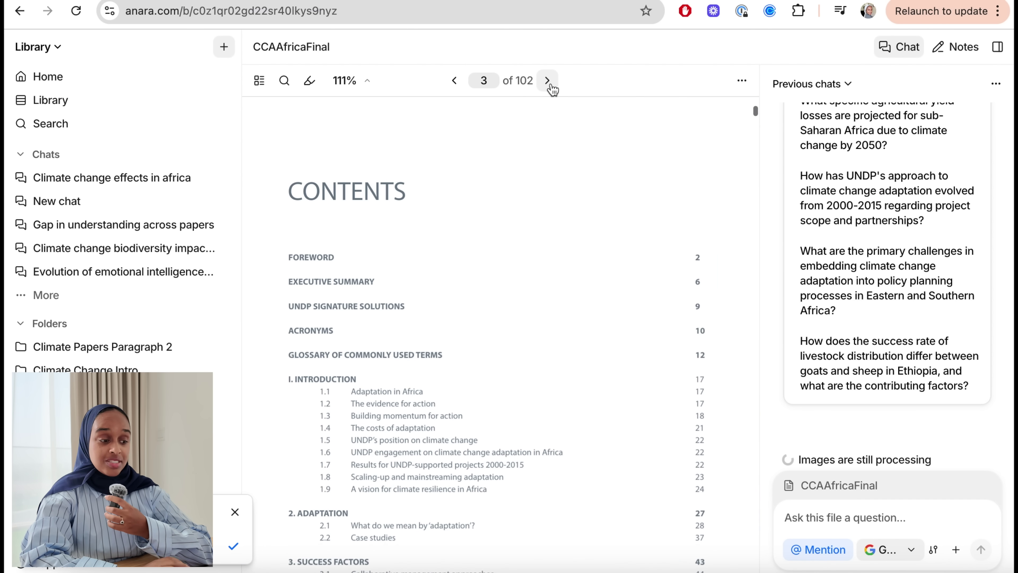
left_click(548, 81)
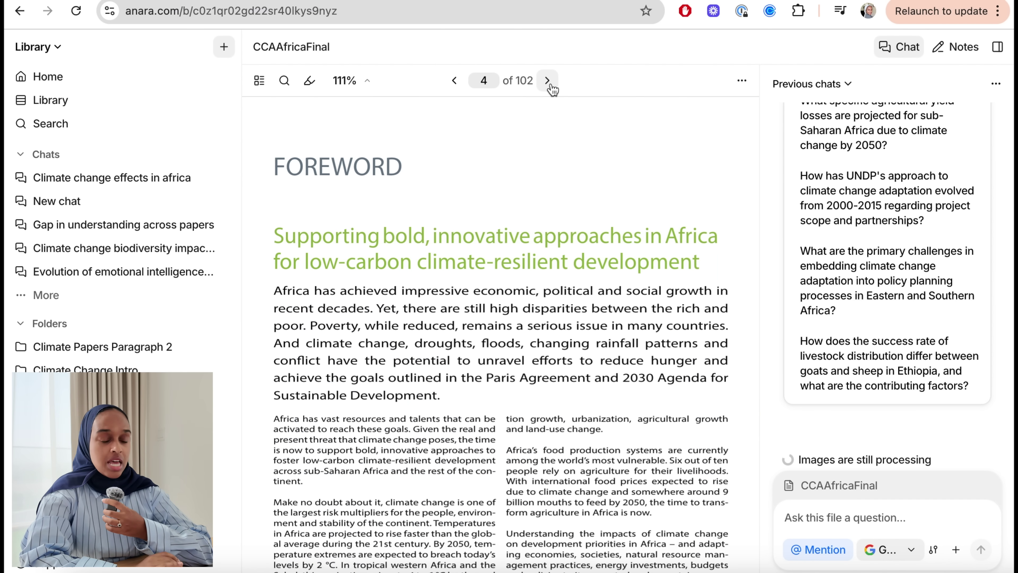
left_click(548, 82)
left_click(548, 81)
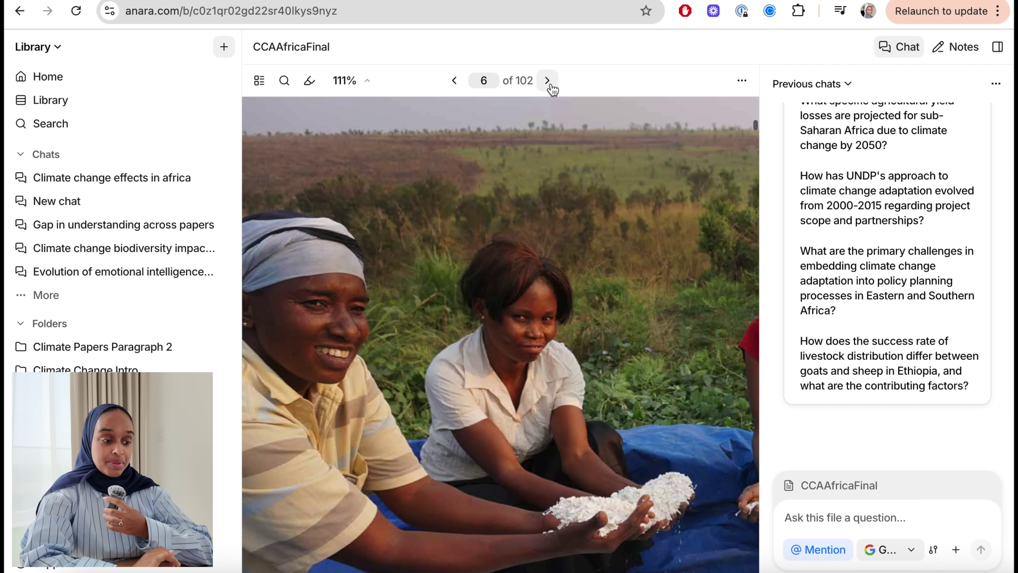
left_click(548, 82)
left_click(548, 81)
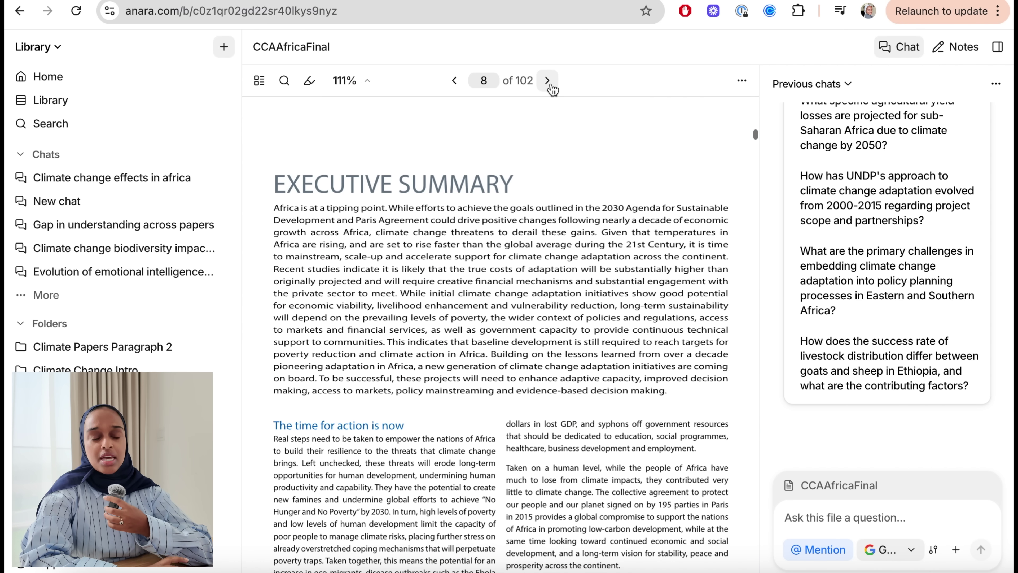
left_click(548, 81)
scroll(861, 188, "up", 2)
scroll(862, 188, "up", 5)
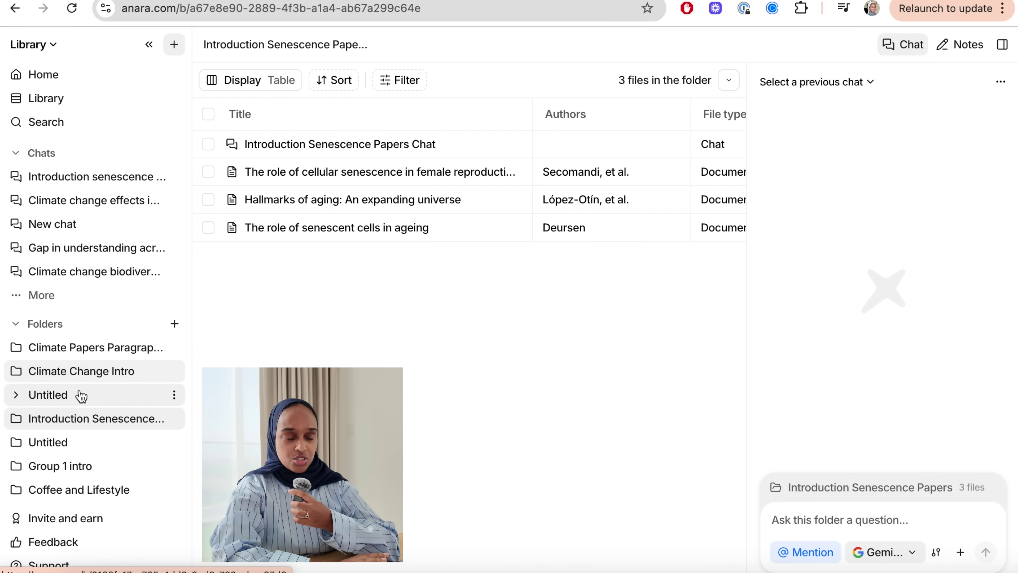
Expand and collapse the Introduction Senescence Papers folder and narrow the sidebar.
left_click(16, 419)
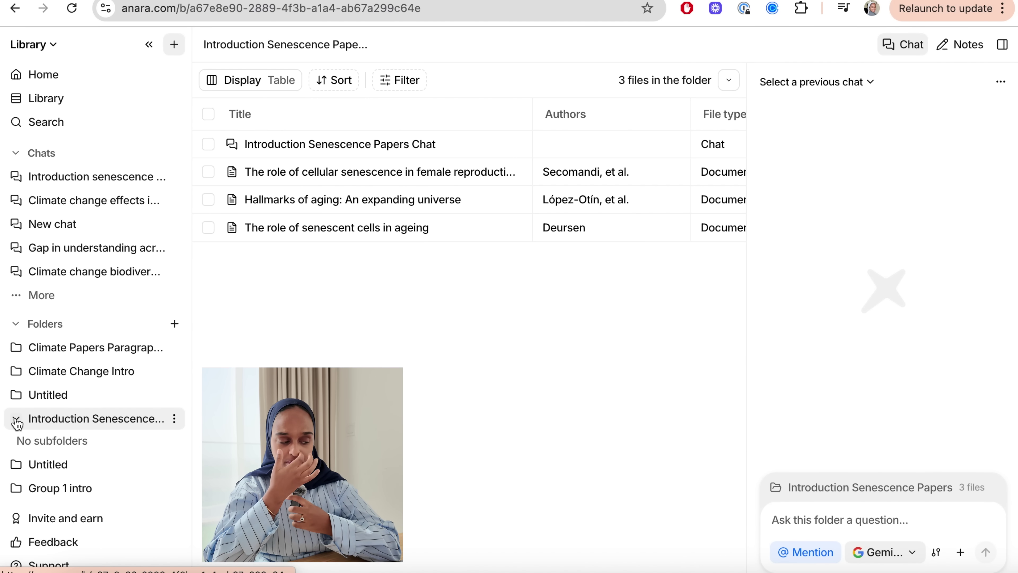
left_click(17, 422)
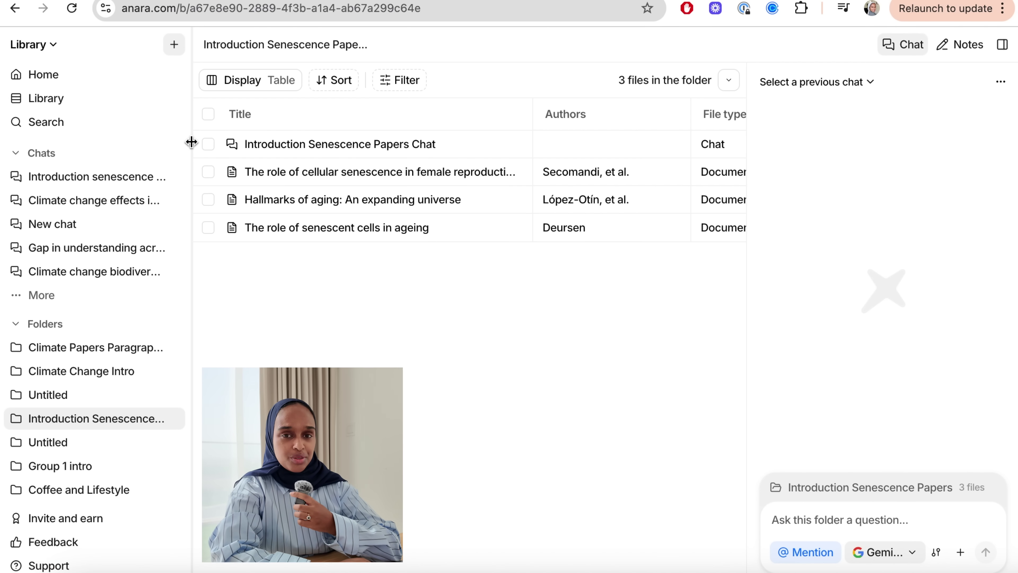
left_click_drag(191, 141, 88, 158)
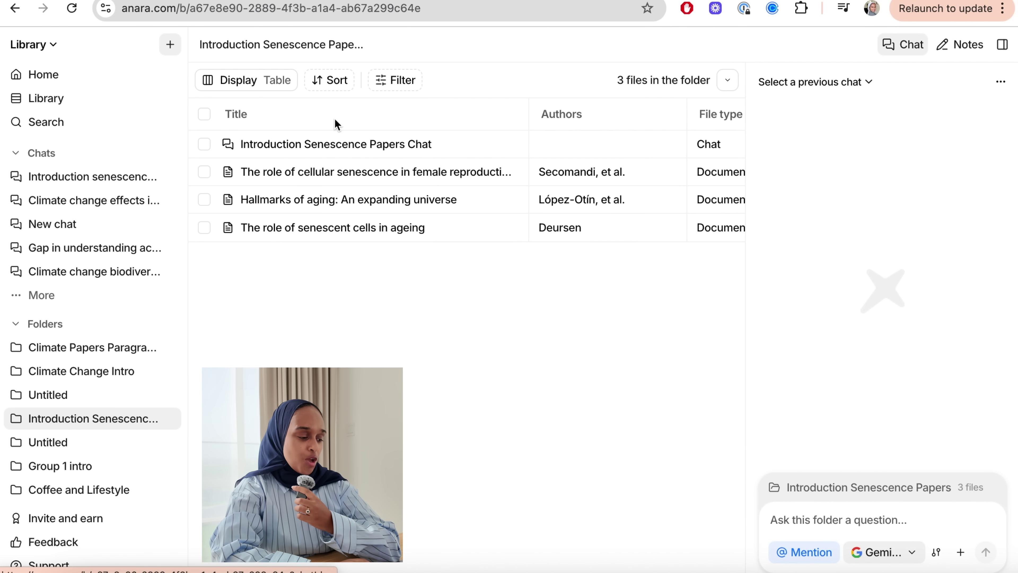
scroll(501, 172, "right", 2)
scroll(502, 173, "right", 2)
scroll(500, 170, "left", 3)
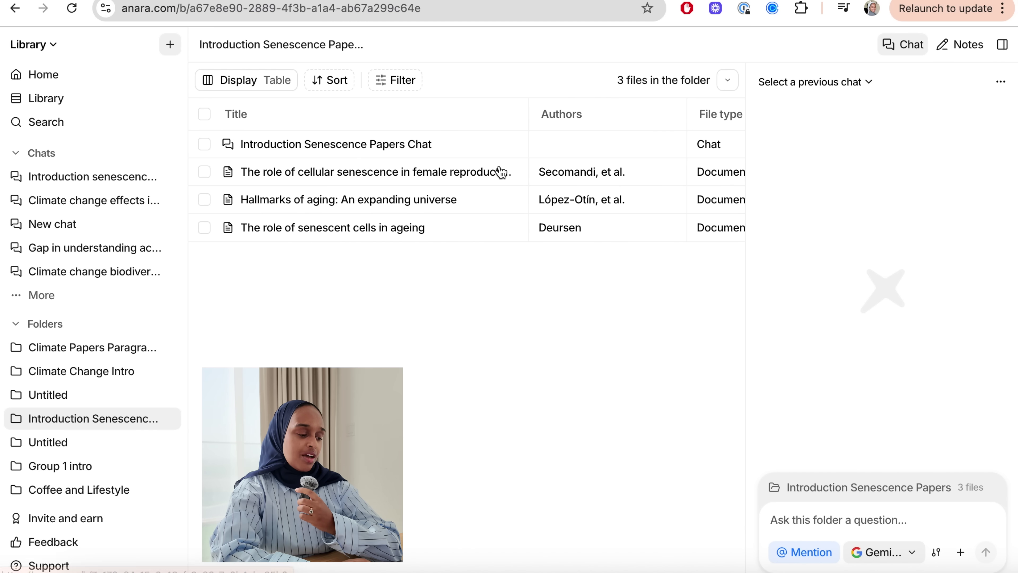
Switch the folder display to Tabs, view each paper, and return to the reproductive aging paper.
left_click(266, 90)
left_click(339, 129)
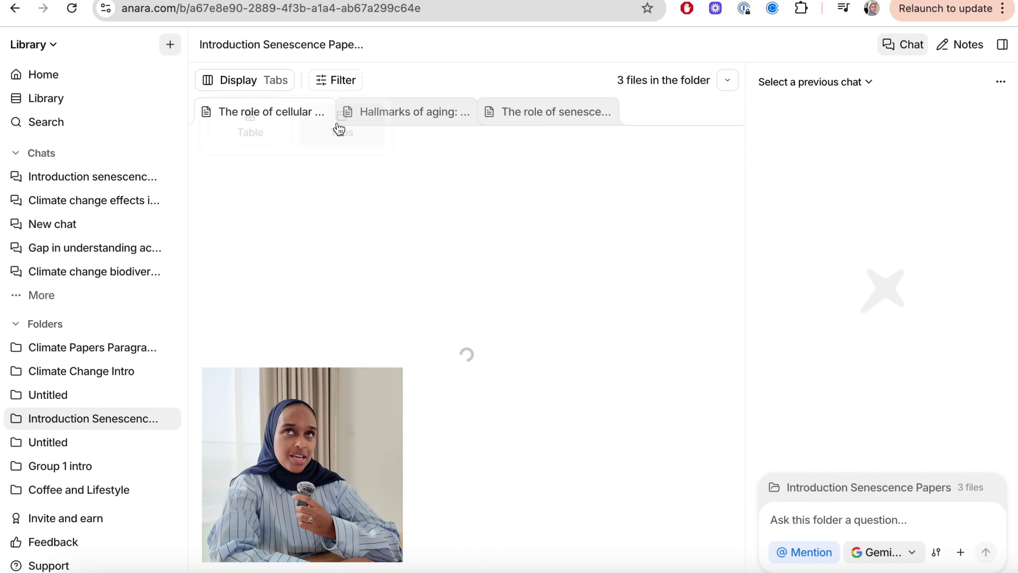
left_click(398, 117)
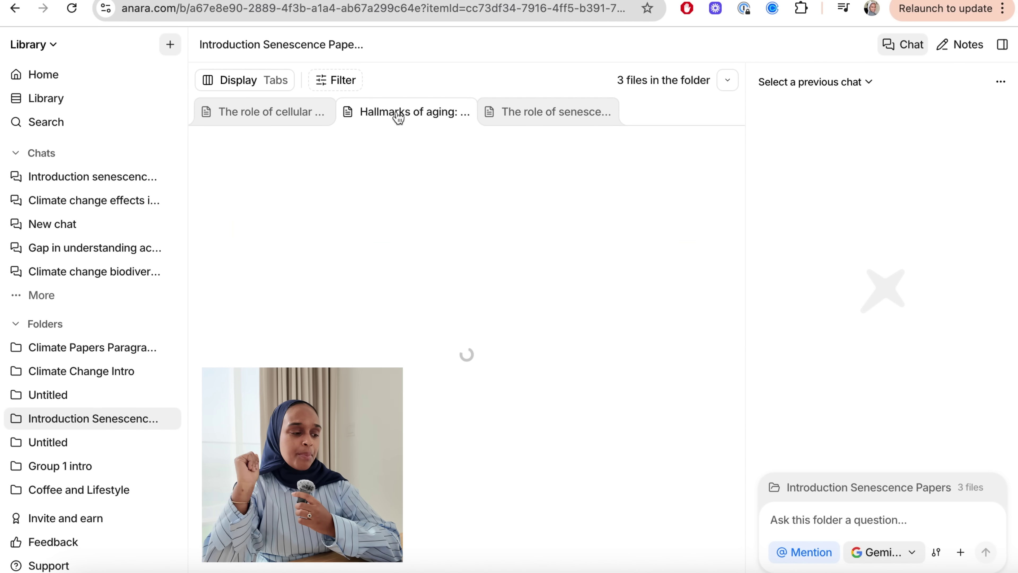
left_click(519, 113)
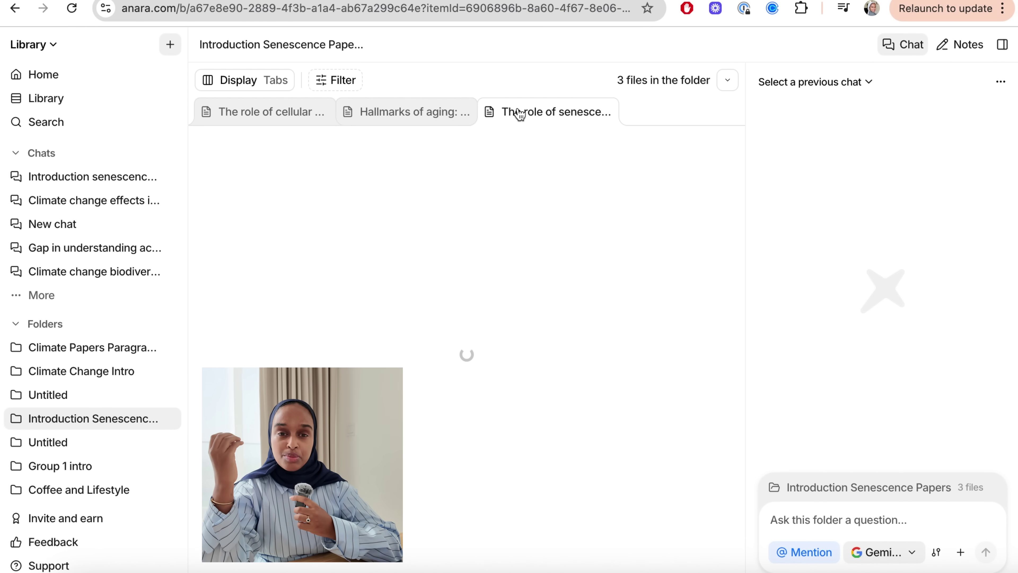
scroll(391, 277, "down", 10)
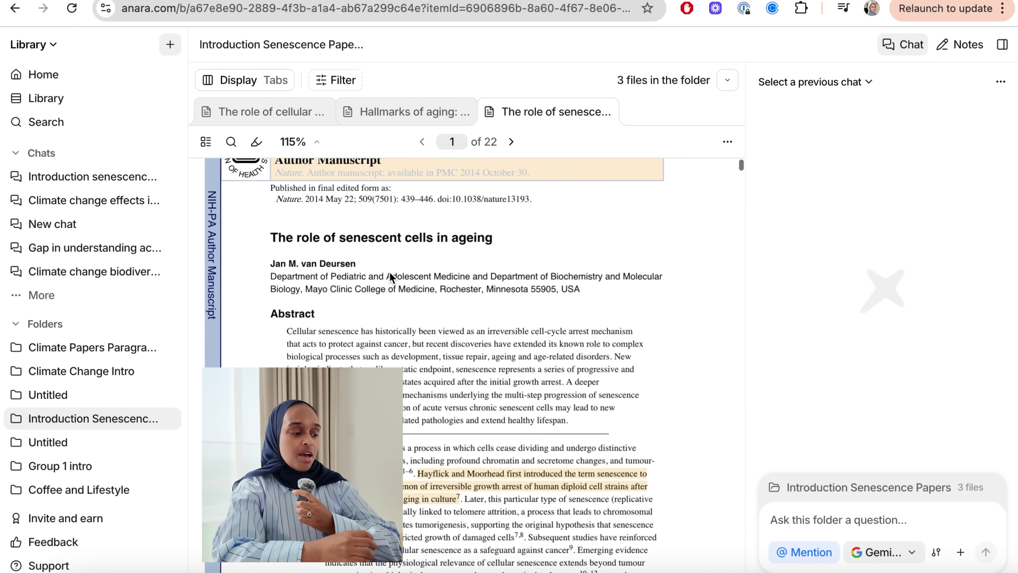
scroll(391, 277, "down", 10)
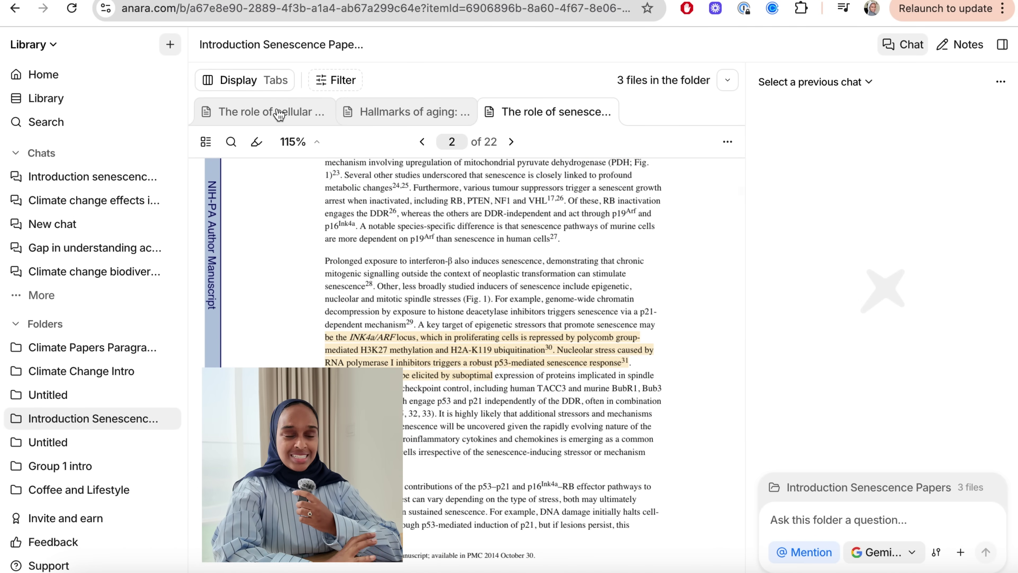
left_click(279, 113)
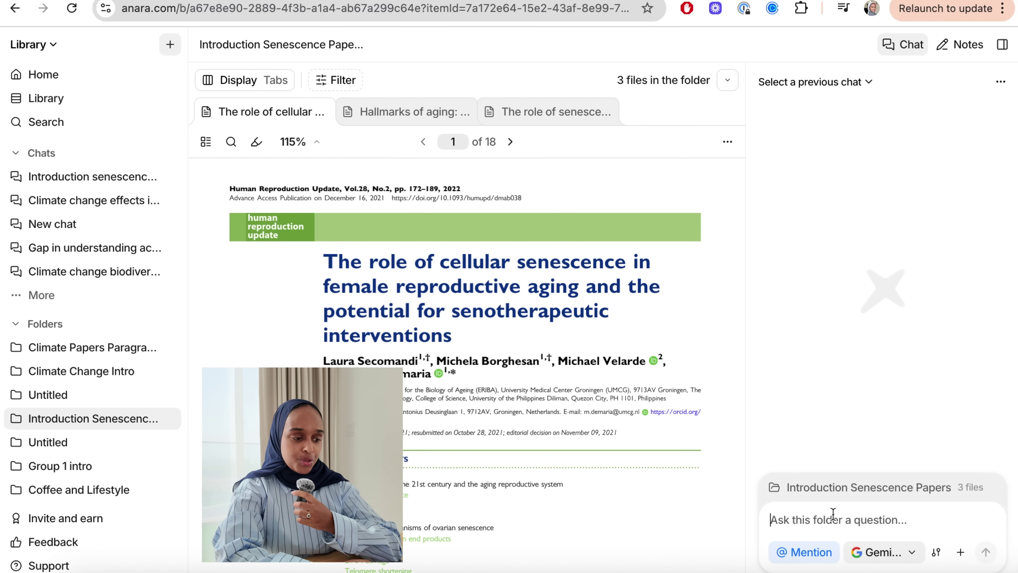
Ask 'what are the key findings from these papers?' and follow citations 6 and 10.
type("what are the key findings from these papers?")
key("Return")
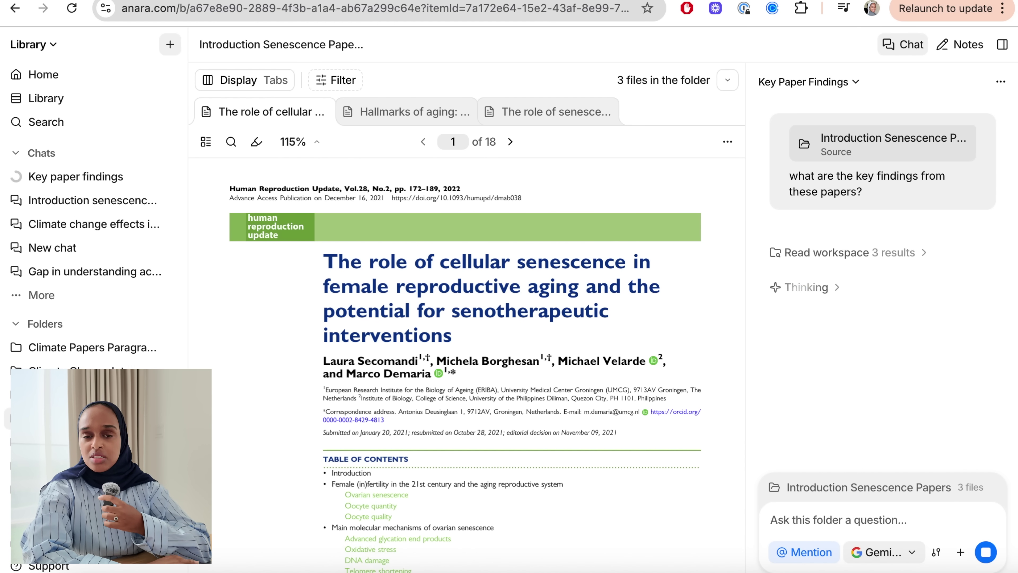
scroll(987, 189, "down", 15)
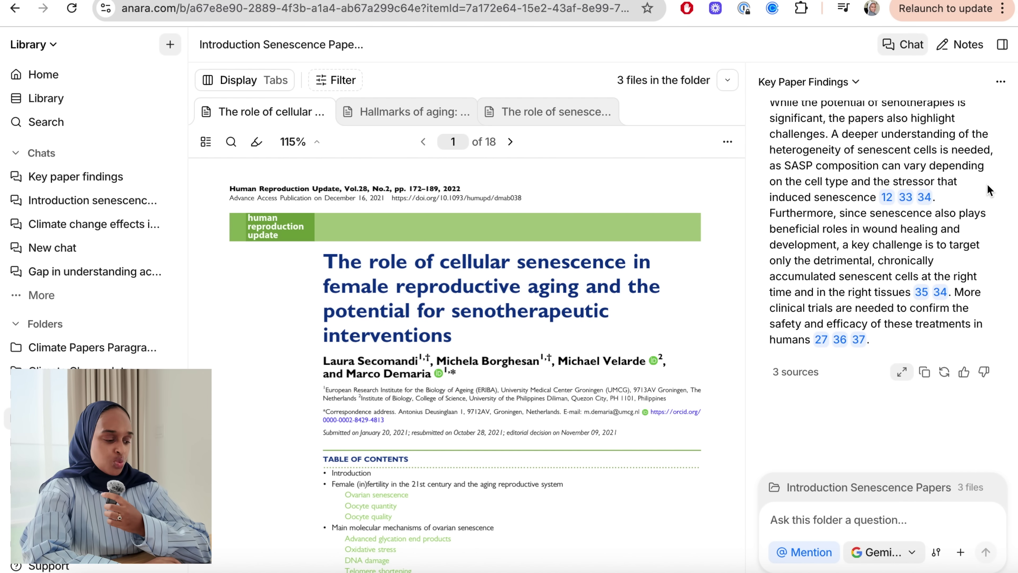
scroll(988, 189, "up", 15)
scroll(988, 188, "up", 8)
left_click(893, 245)
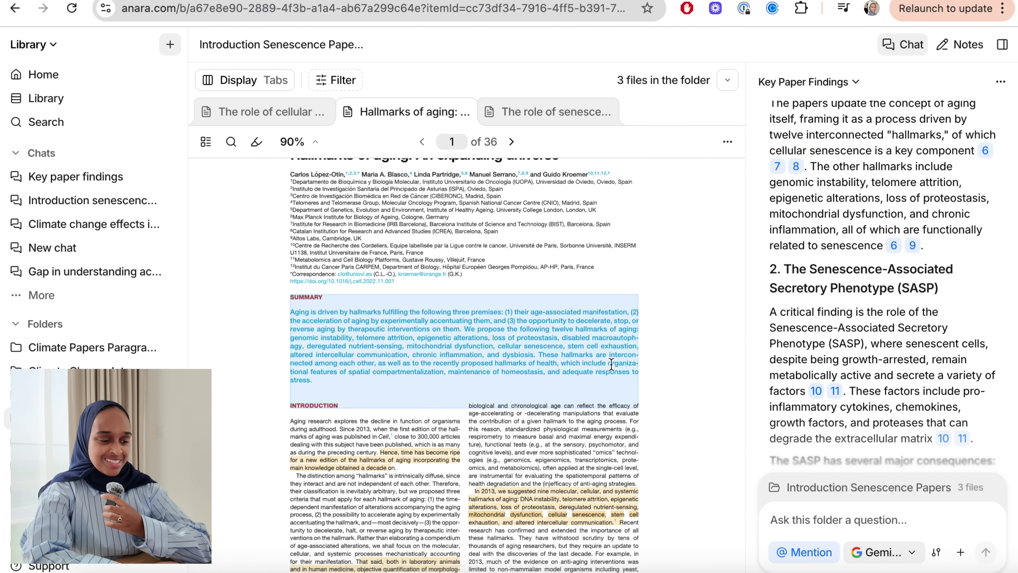
left_click(816, 391)
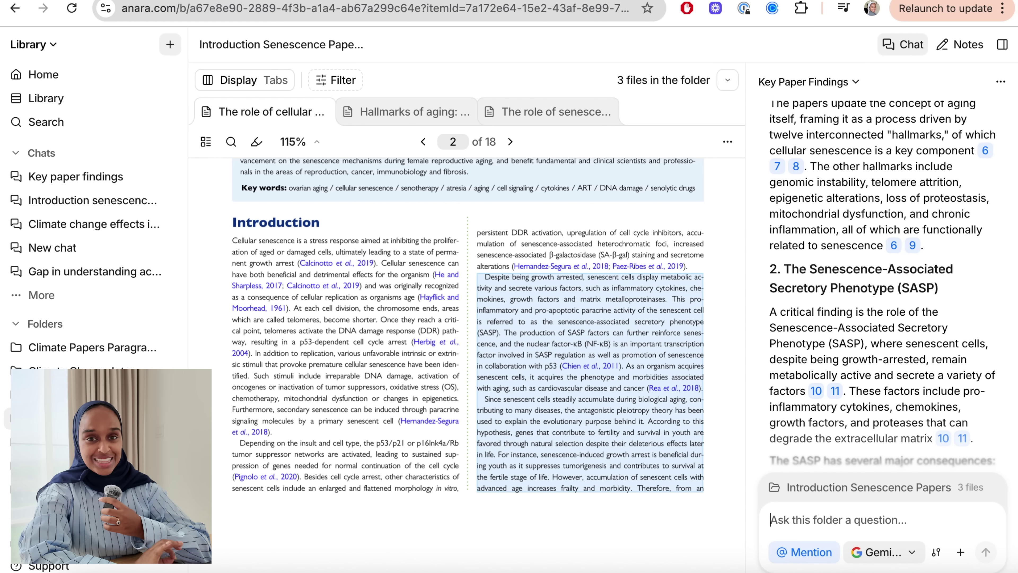
type("@")
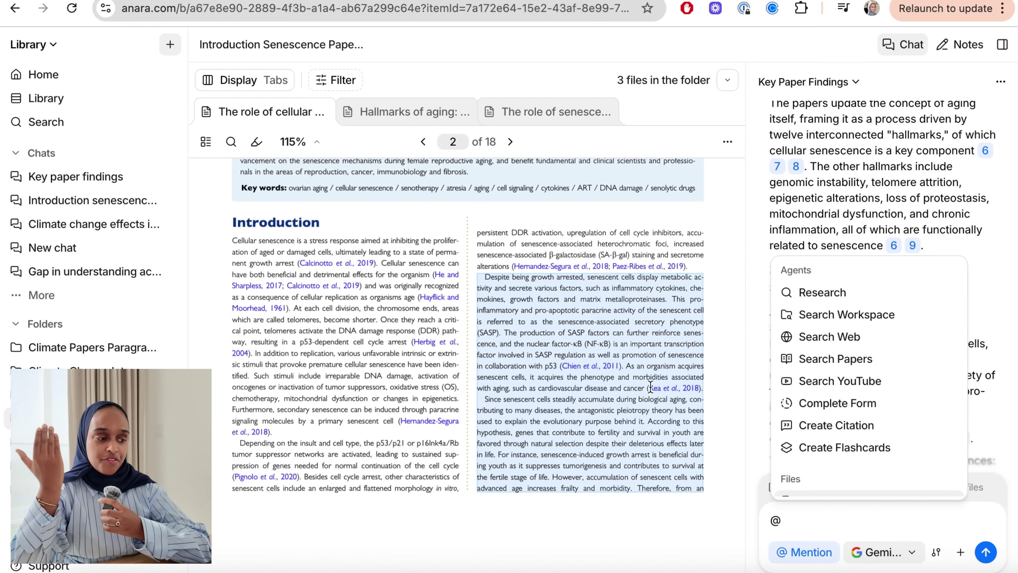
scroll(681, 377, "up", 10)
scroll(677, 377, "up", 5)
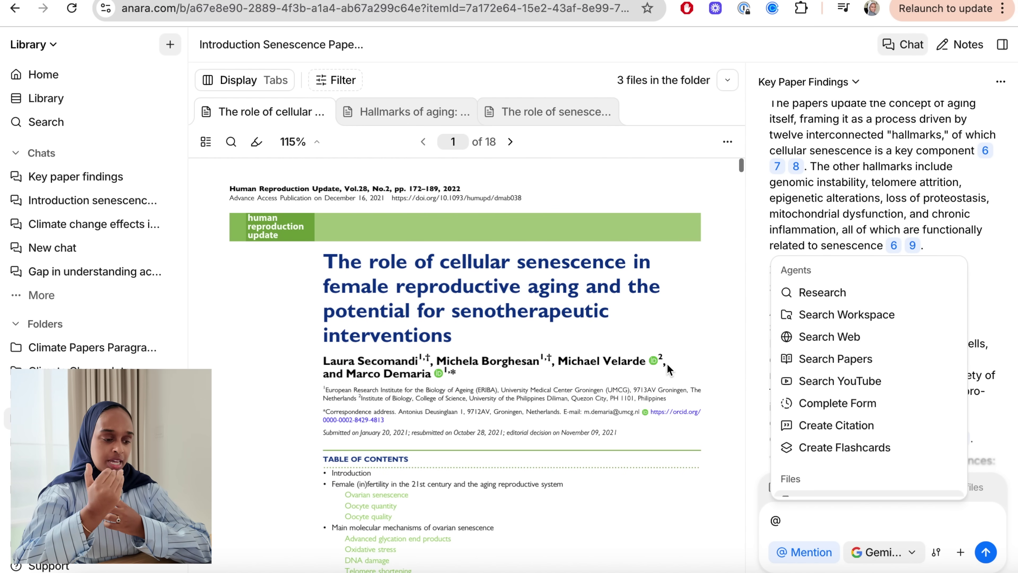
type("t")
type("he")
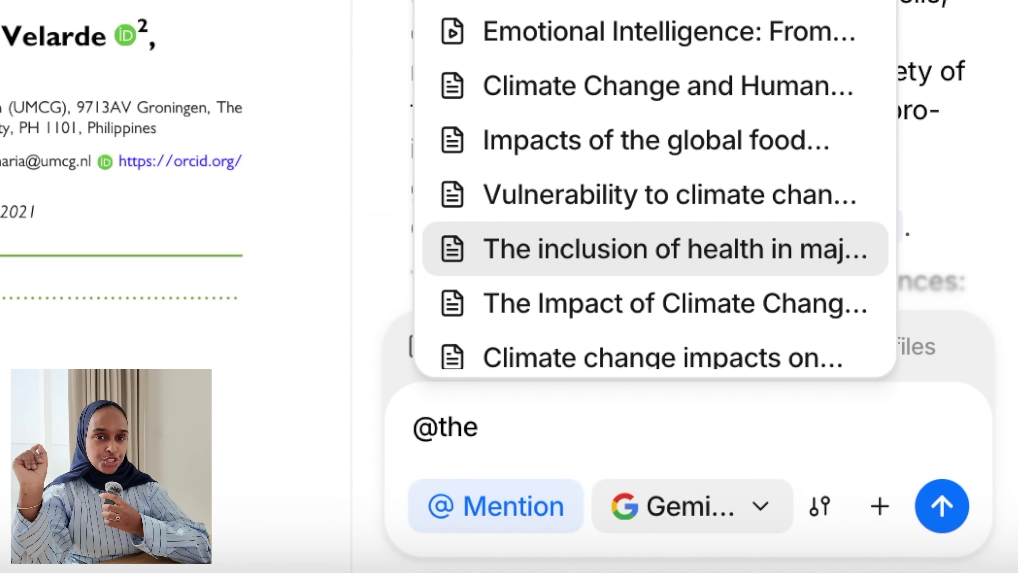
type(" role")
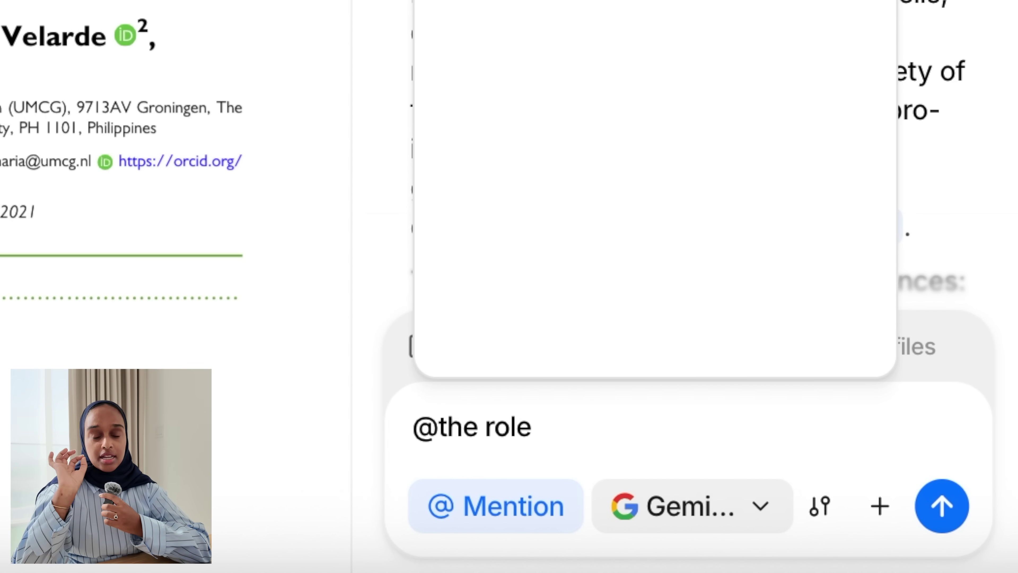
key("Return")
type("does this paper")
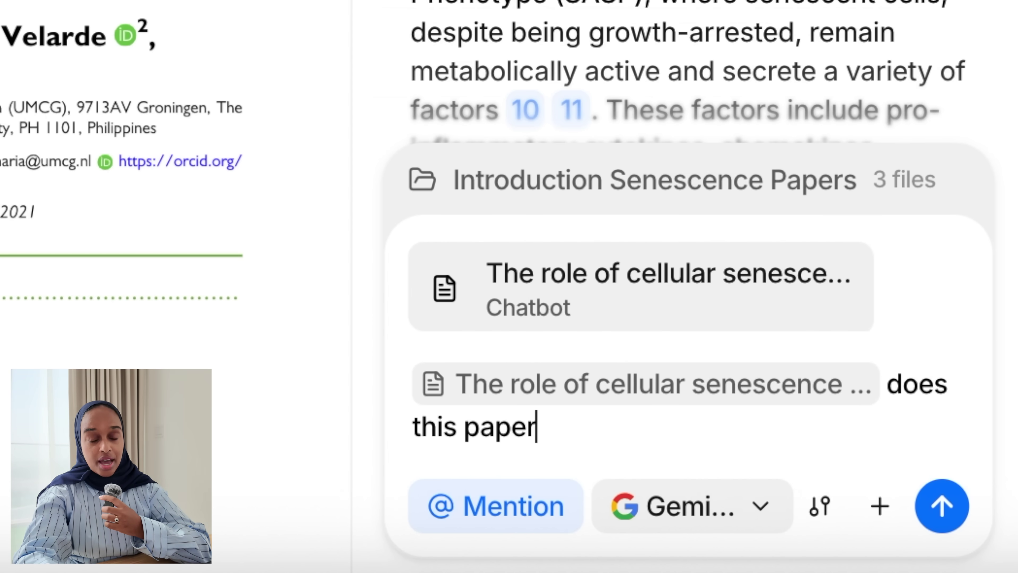
type(" ta")
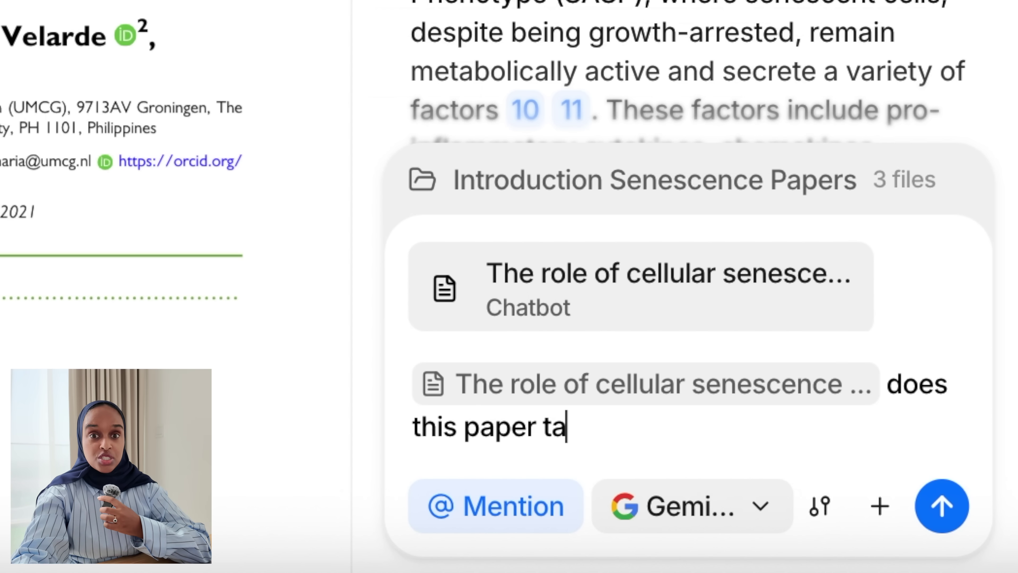
type("lk more about ag")
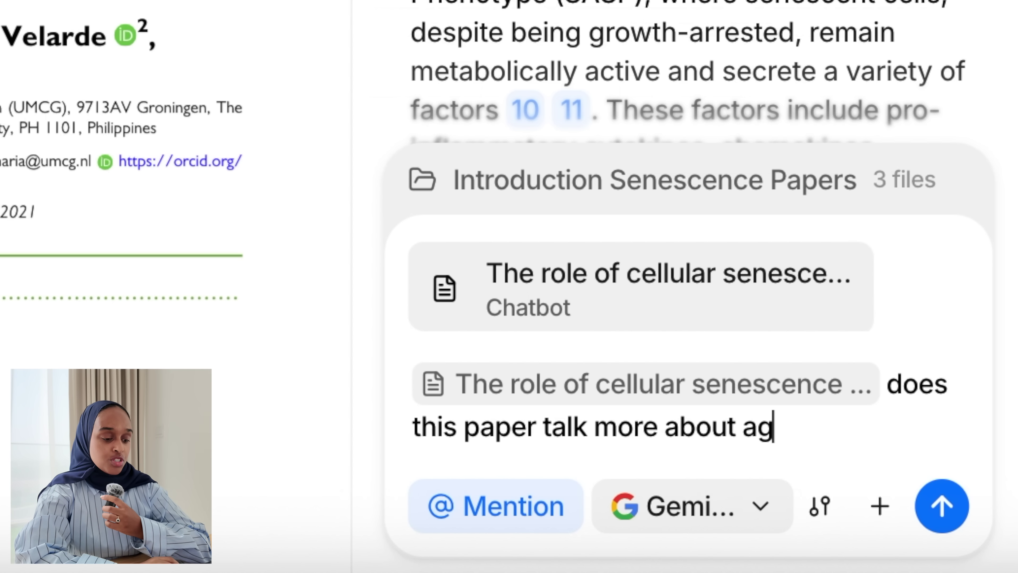
type("than the other two?")
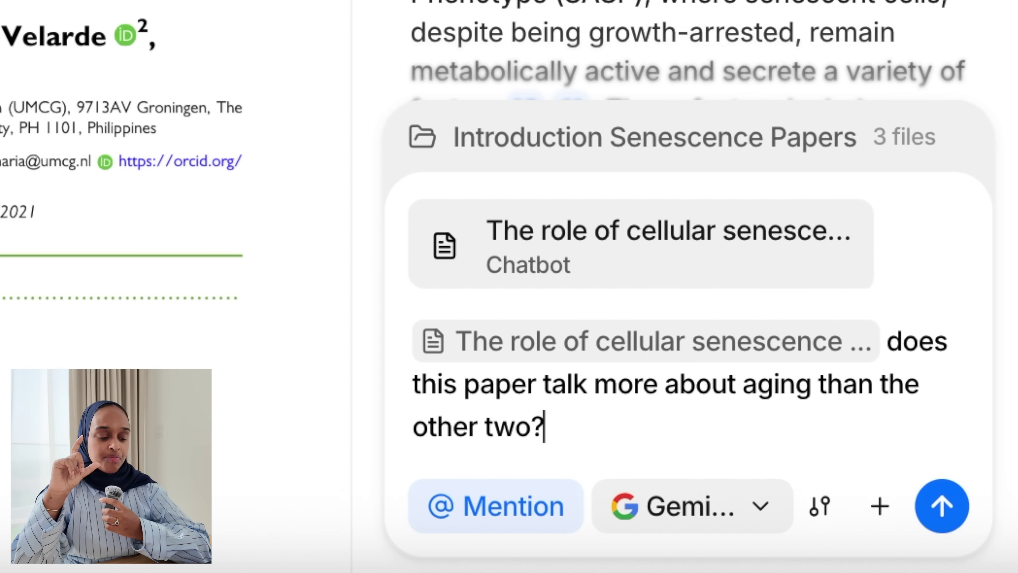
key("Return")
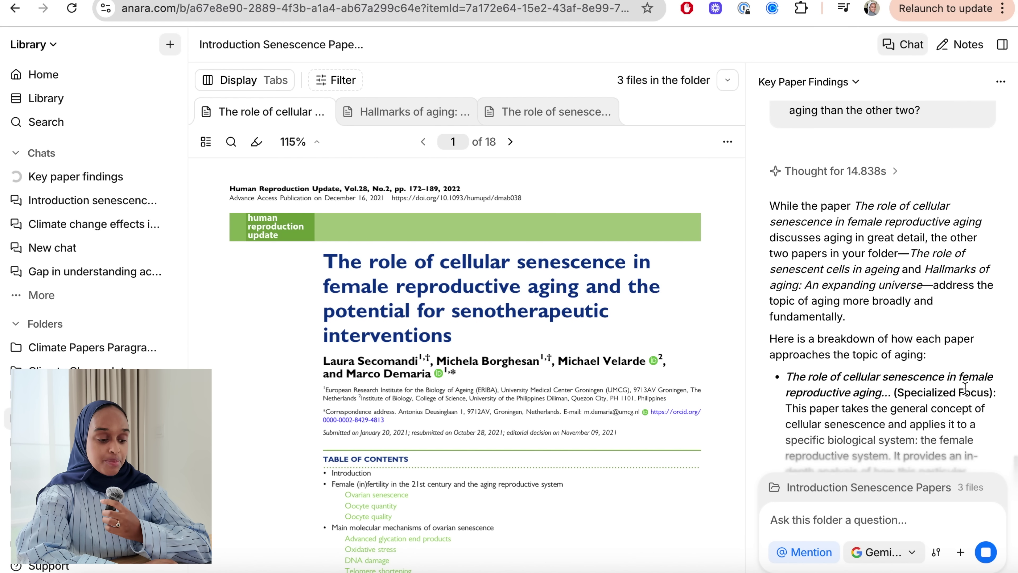
left_click_drag(913, 252, 919, 315)
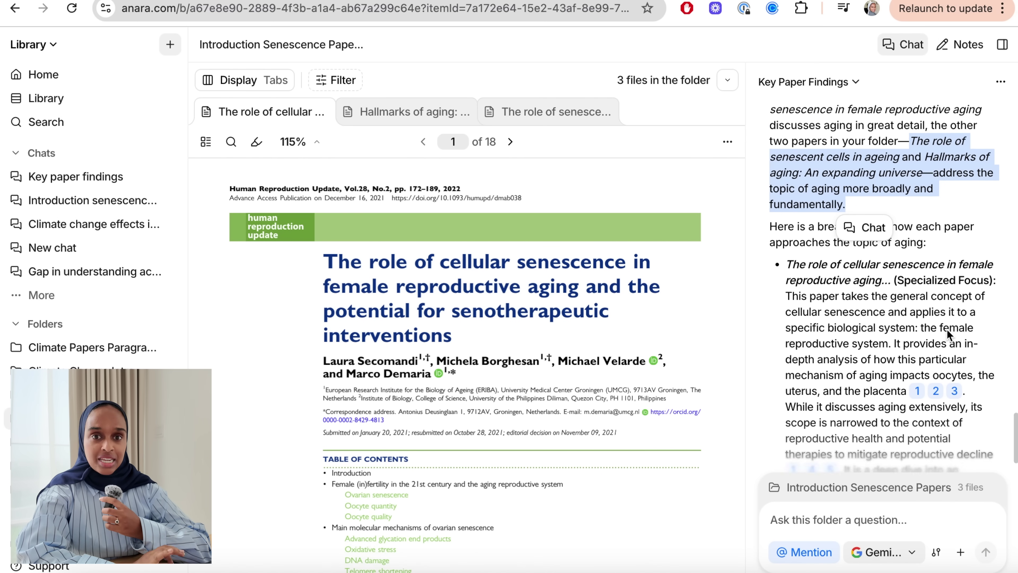
left_click(951, 273)
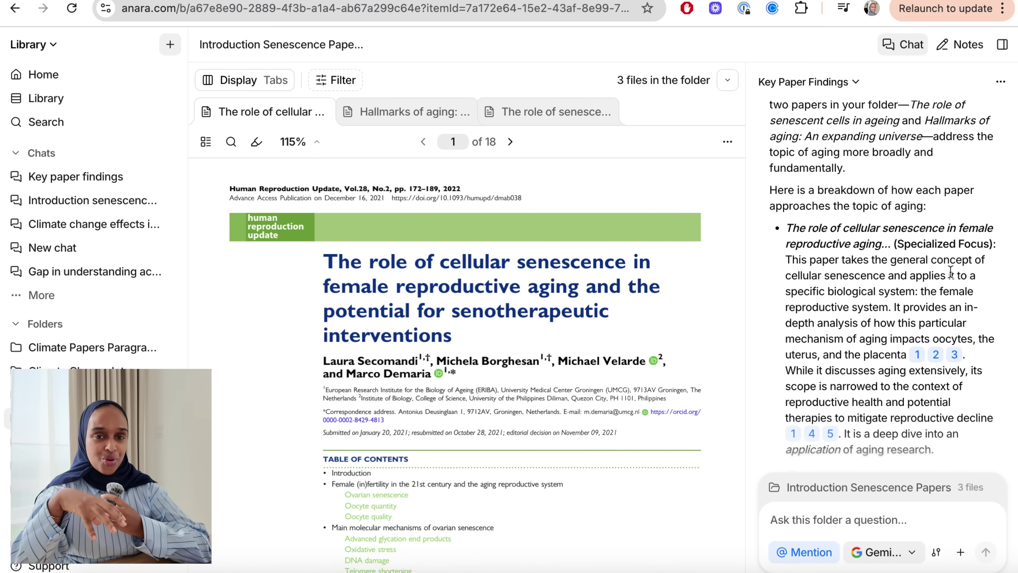
triple_click(901, 241)
left_click(876, 276)
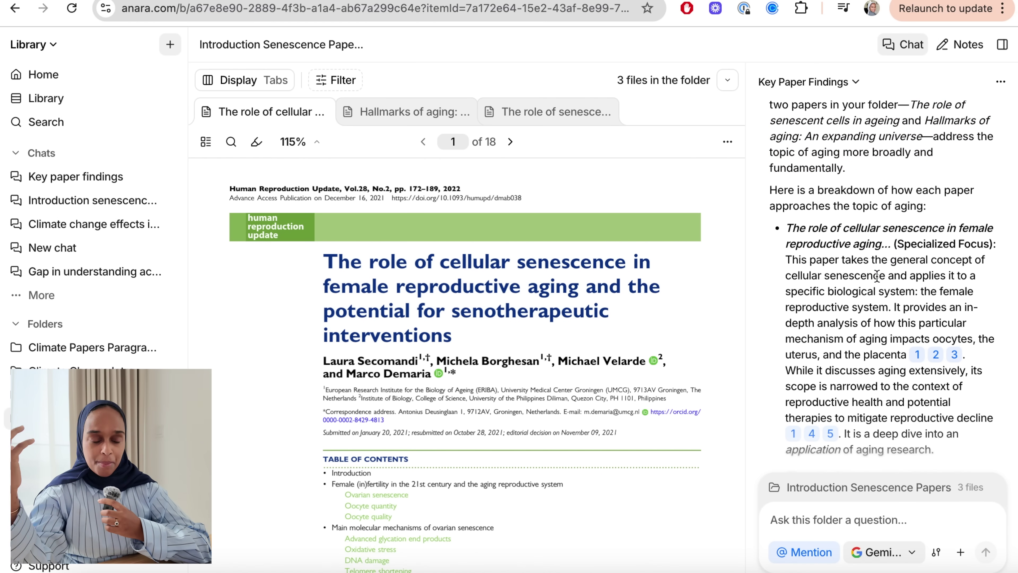
scroll(878, 277, "down", 2)
scroll(877, 276, "down", 5)
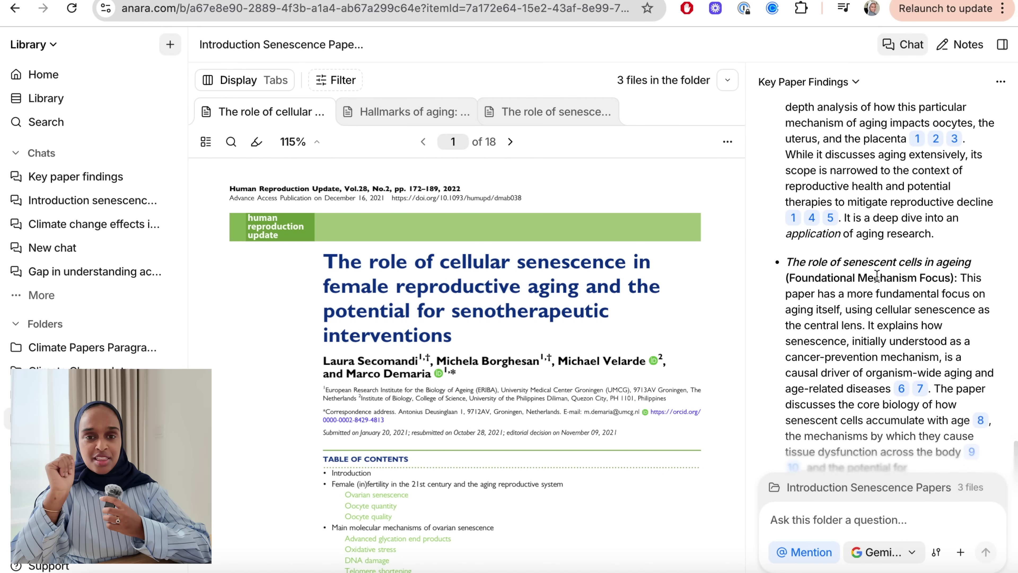
left_click_drag(843, 148, 855, 168)
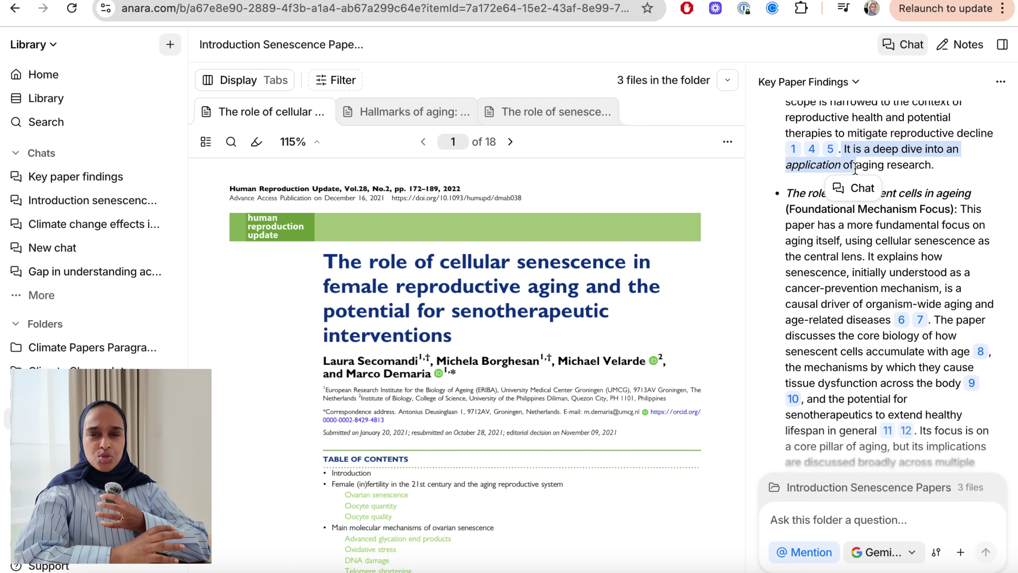
scroll(926, 185, "down", 4)
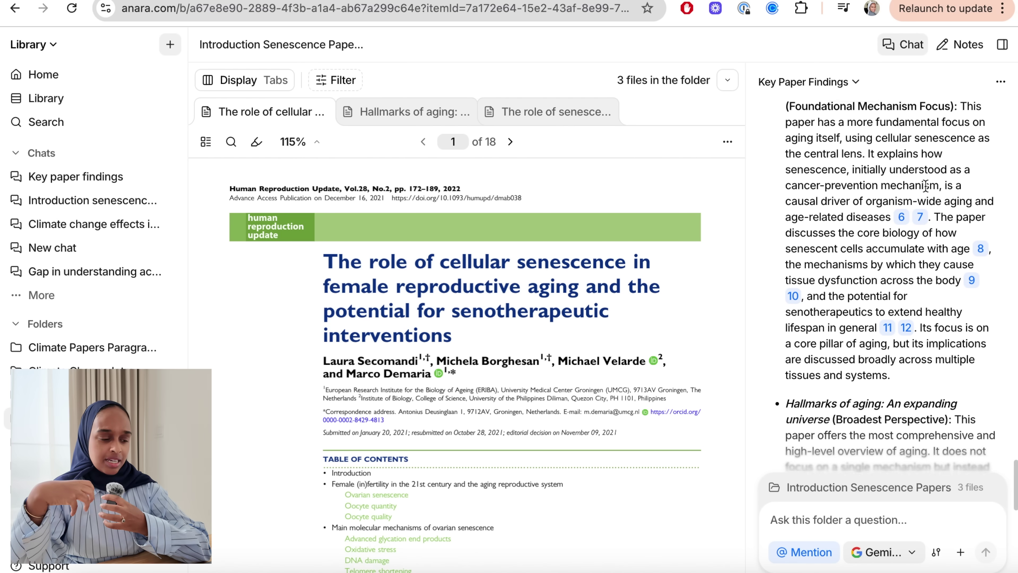
scroll(923, 292, "down", 4)
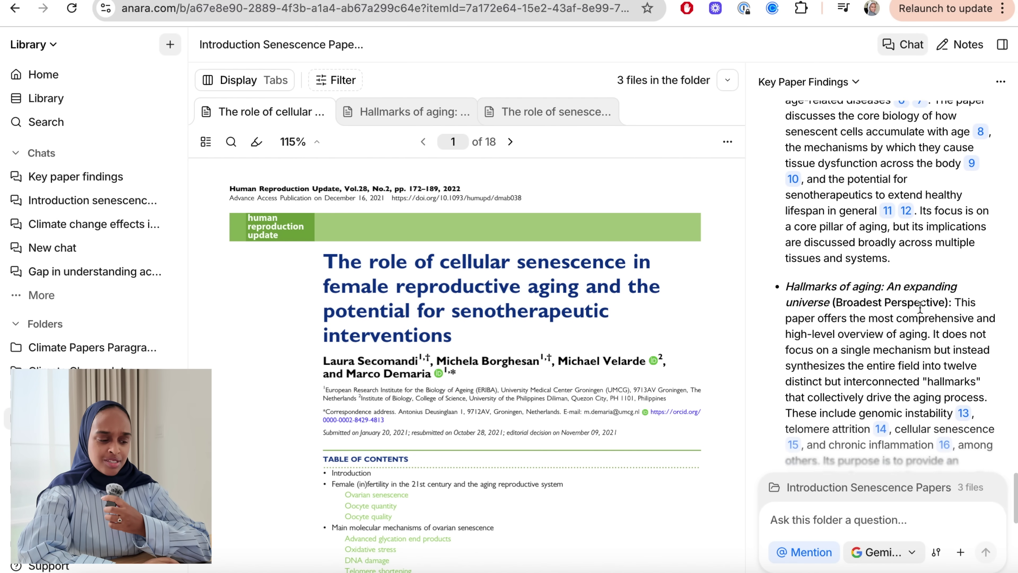
scroll(920, 307, "down", 1)
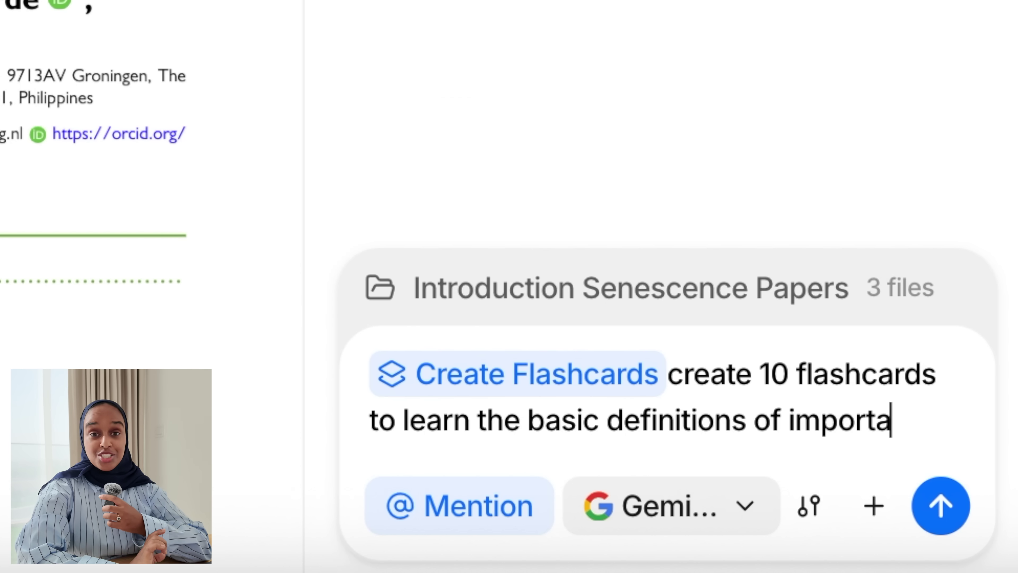
Request 10 flashcards of senescence key words and check the fill-in-the-blank answer on card 5.
type("nt")
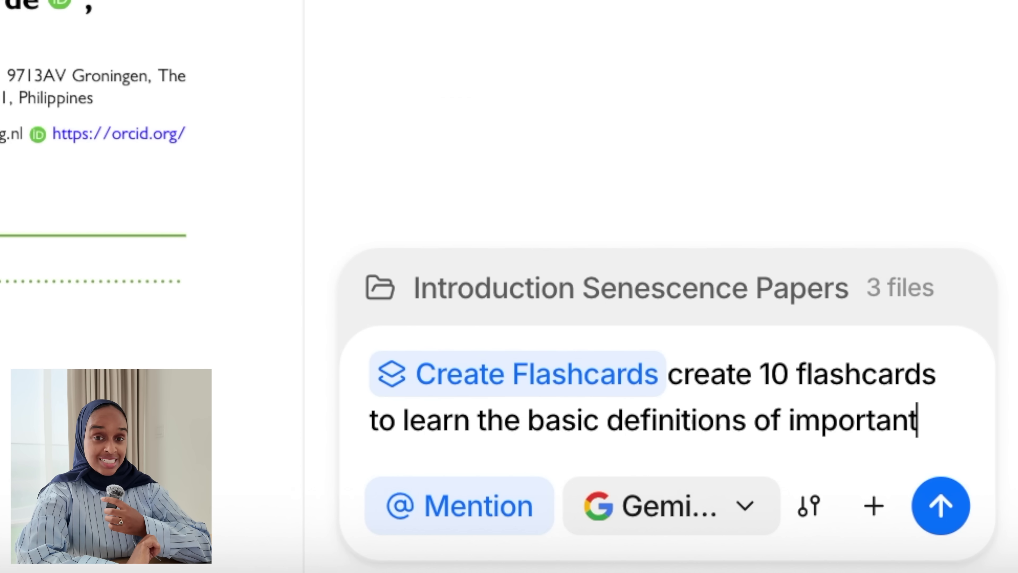
type(" key words")
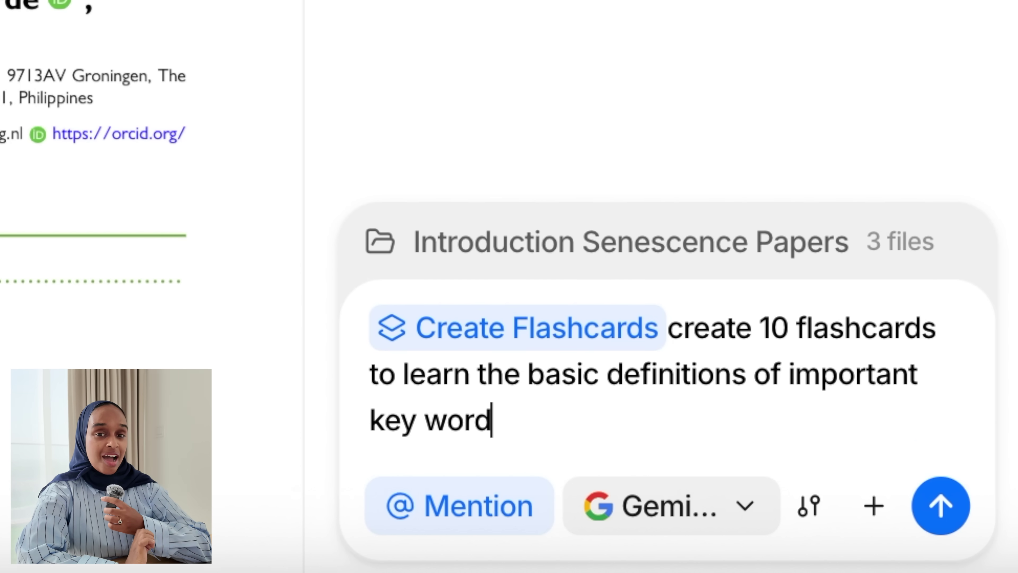
key("Return")
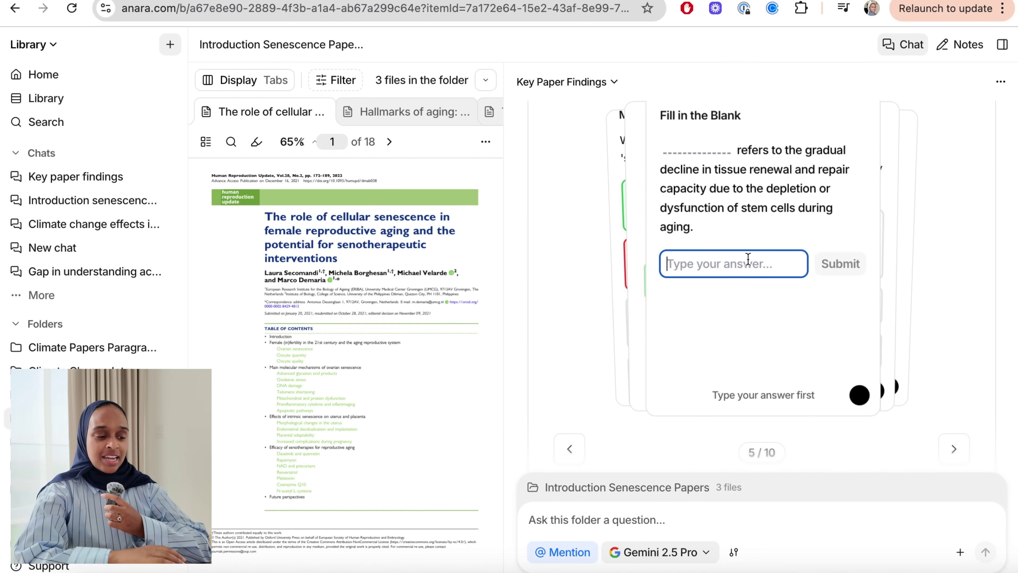
type("aging")
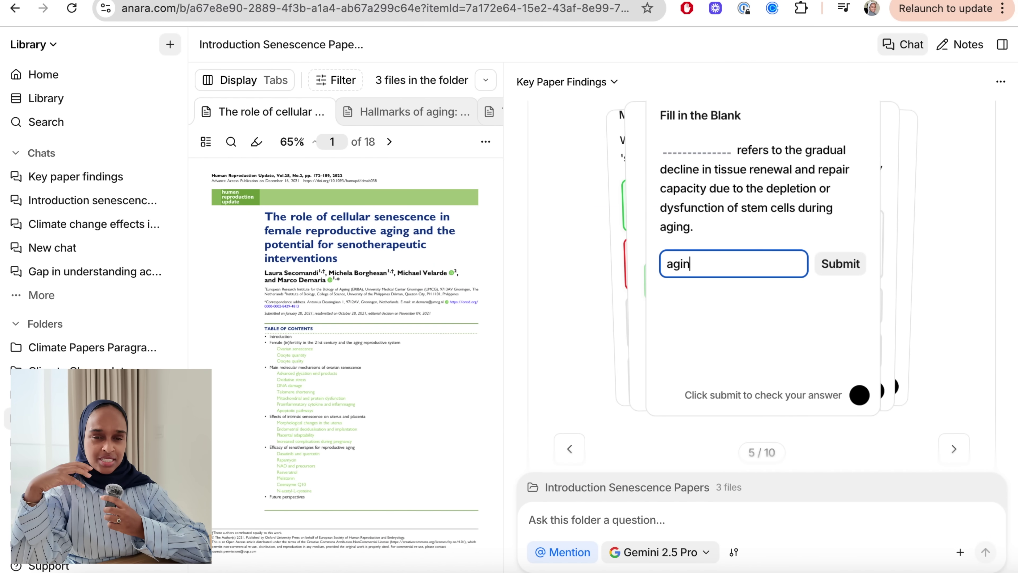
left_click(836, 265)
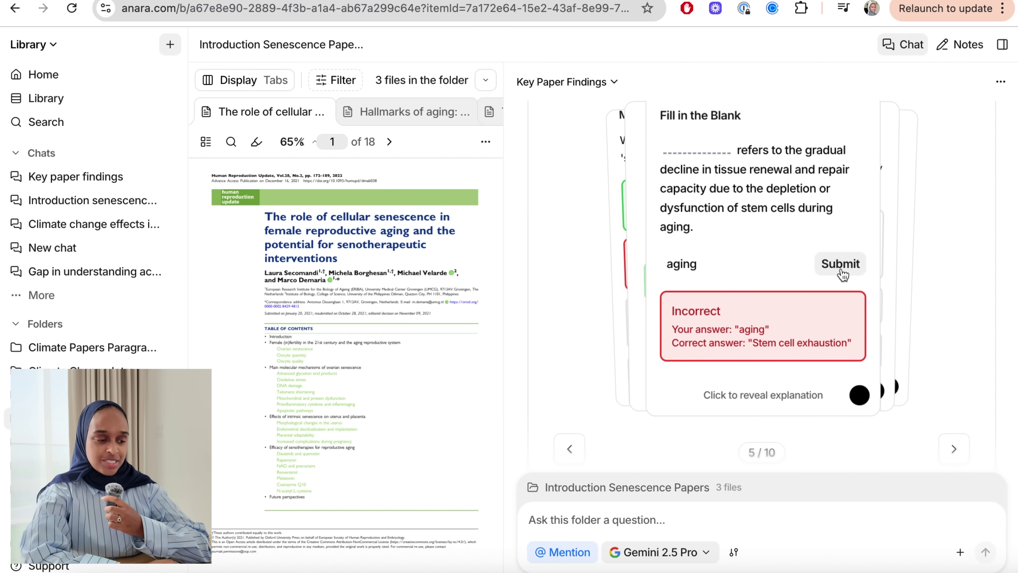
Advance through the flashcard deck to the final card, 10/10.
left_click(957, 446)
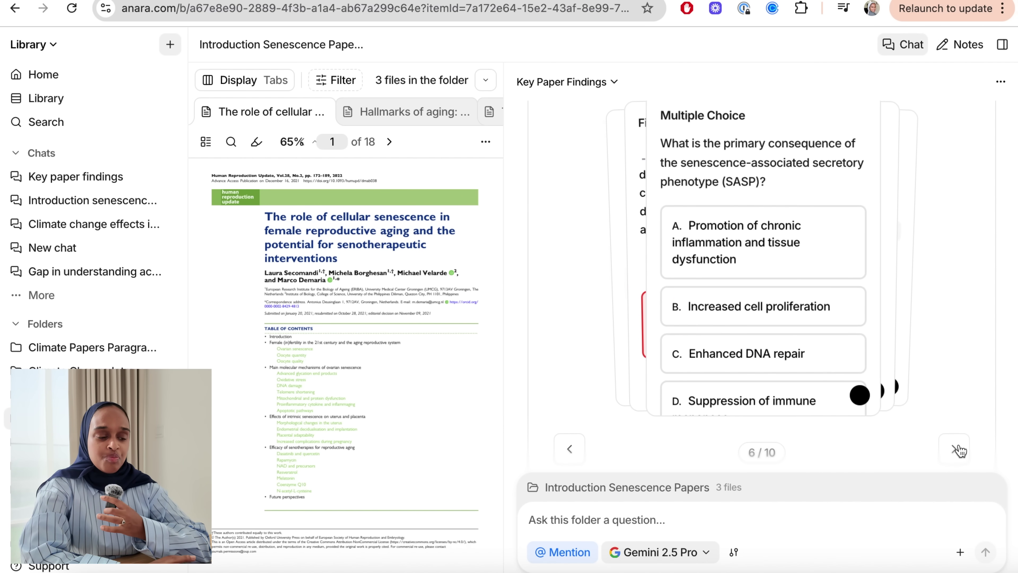
left_click(958, 448)
left_click(958, 449)
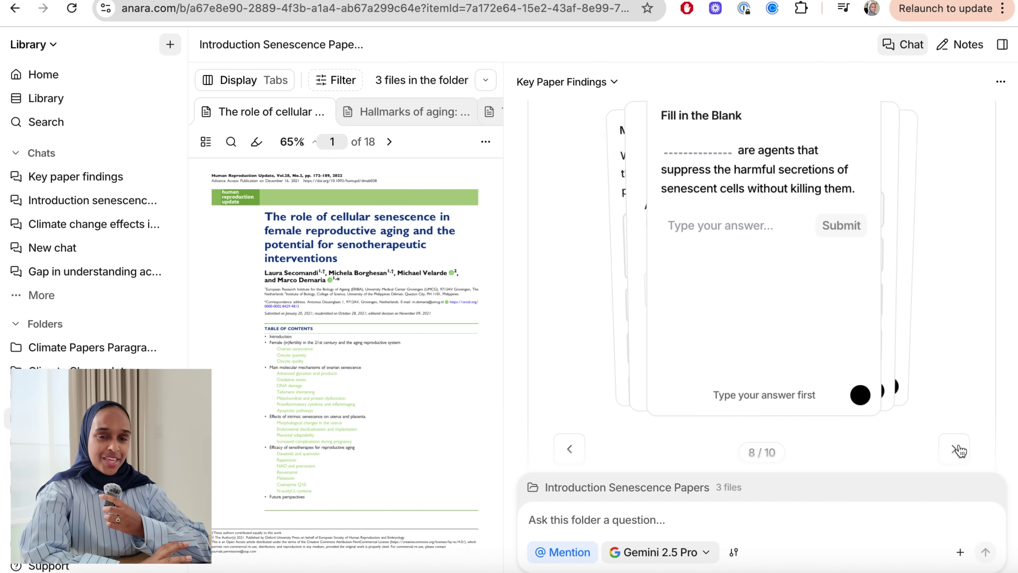
left_click(959, 447)
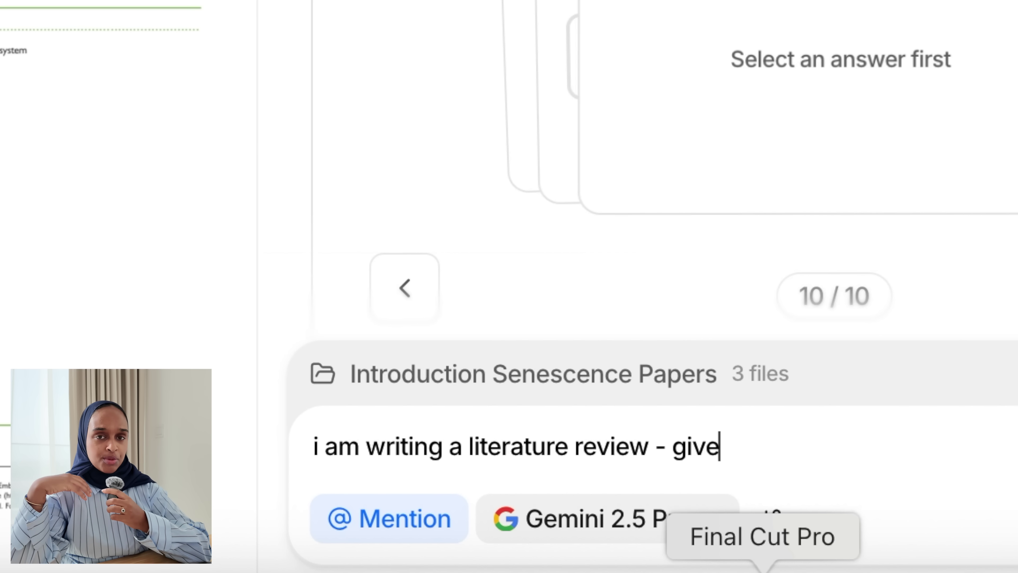
Start the prompt 'i am writing a literature review - give me a draft outline based'.
type("me a draft outline based")
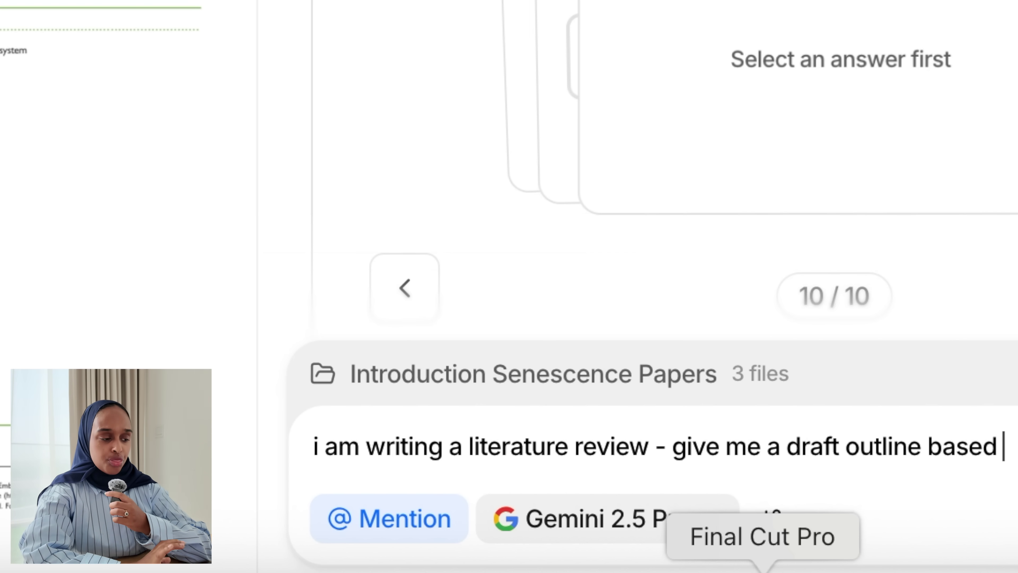
Send the outline request 'based on research papers', review the cited draft, and open it as a note.
type("rese")
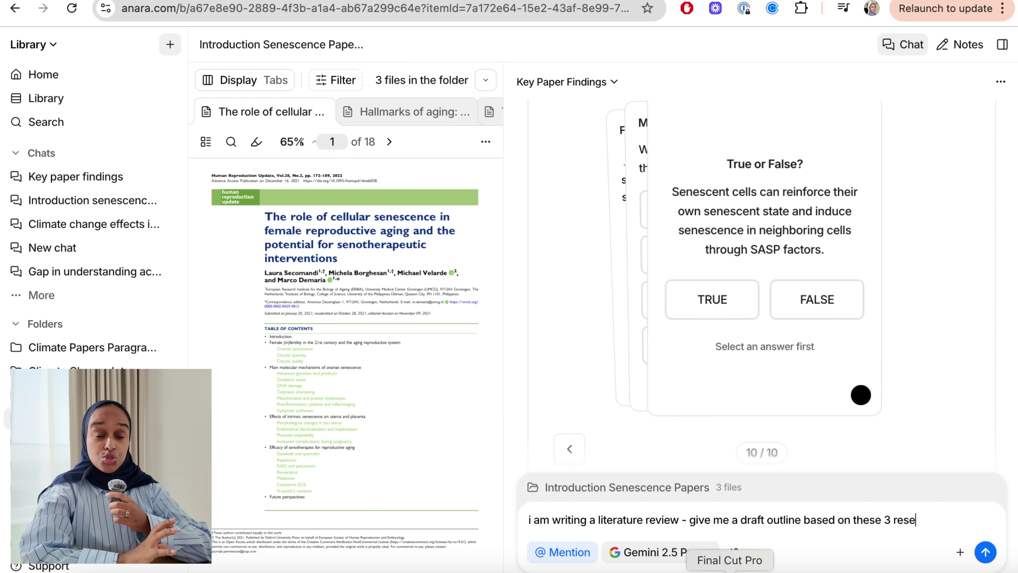
type("arch papers")
key("Return")
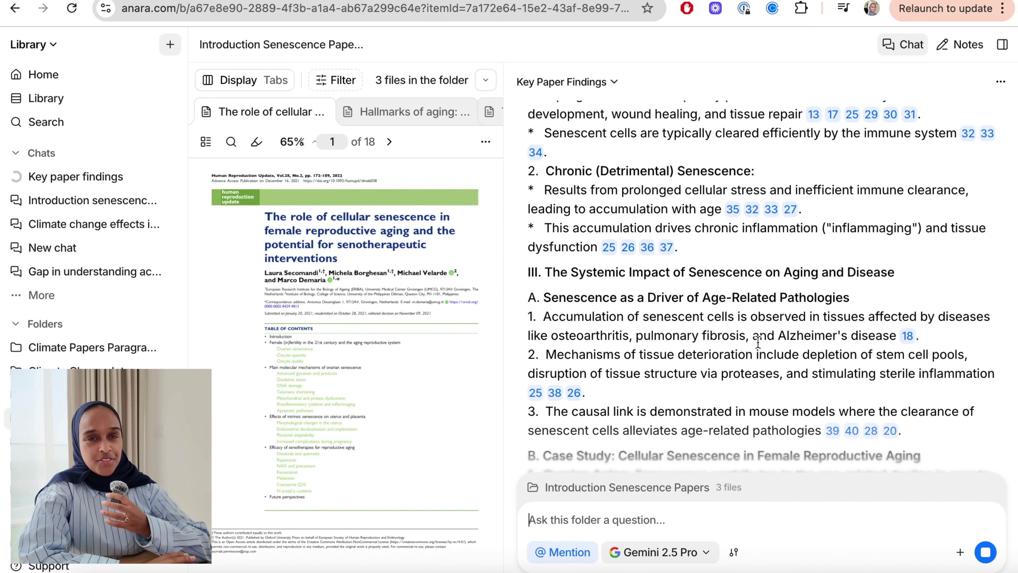
scroll(758, 341, "up", 7)
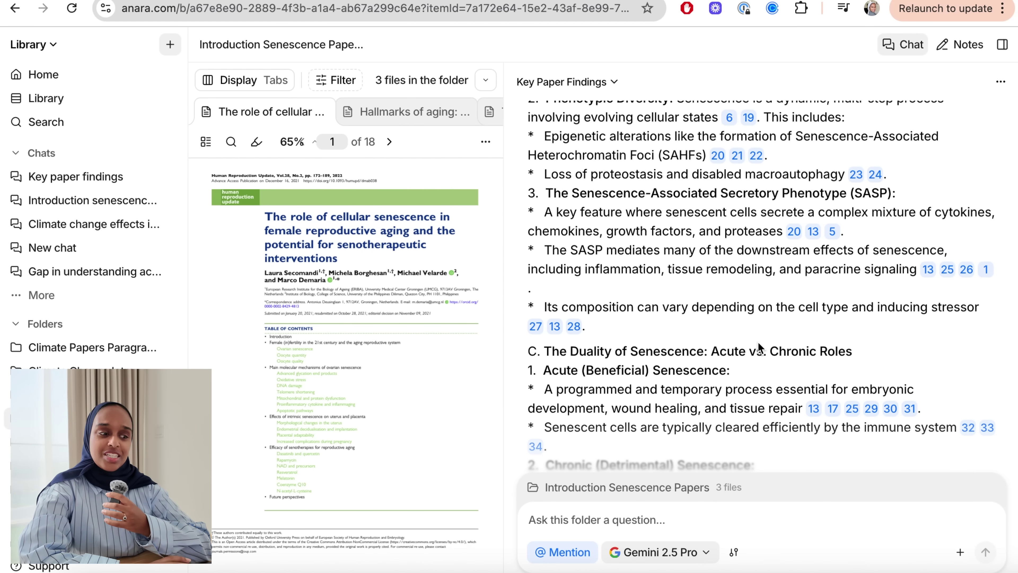
scroll(759, 346, "up", 2)
scroll(759, 346, "down", 12)
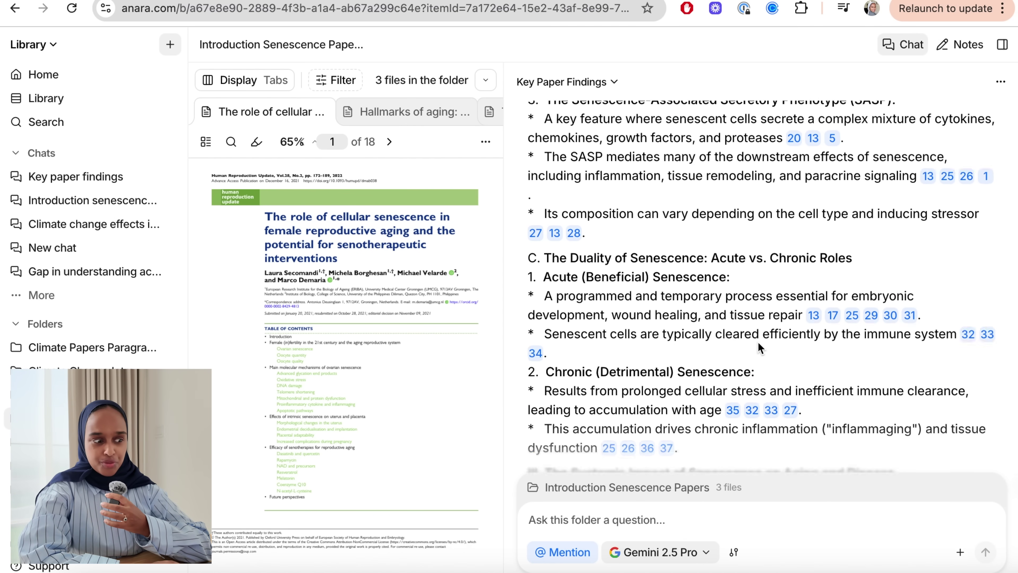
scroll(758, 346, "down", 10)
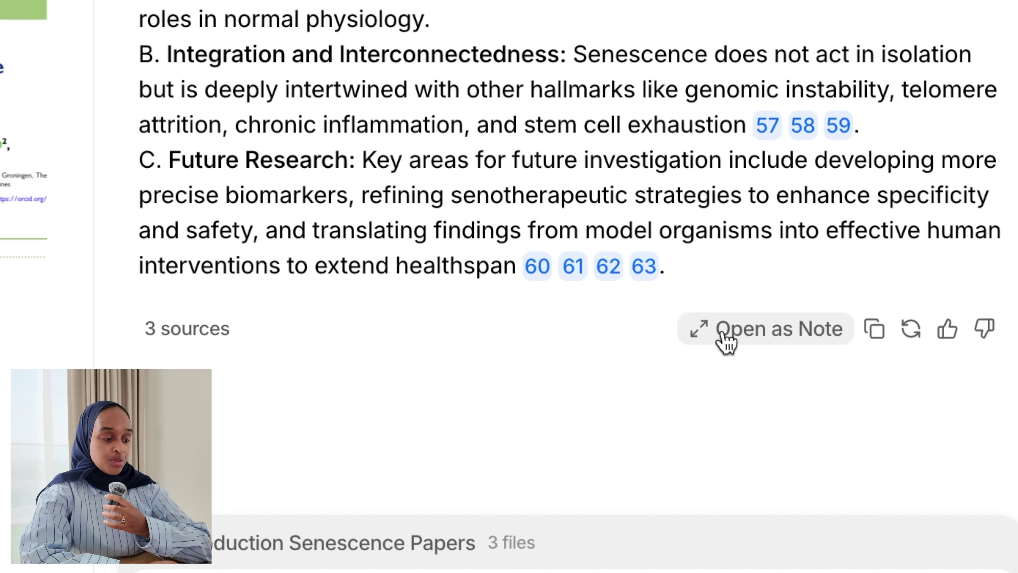
left_click(724, 337)
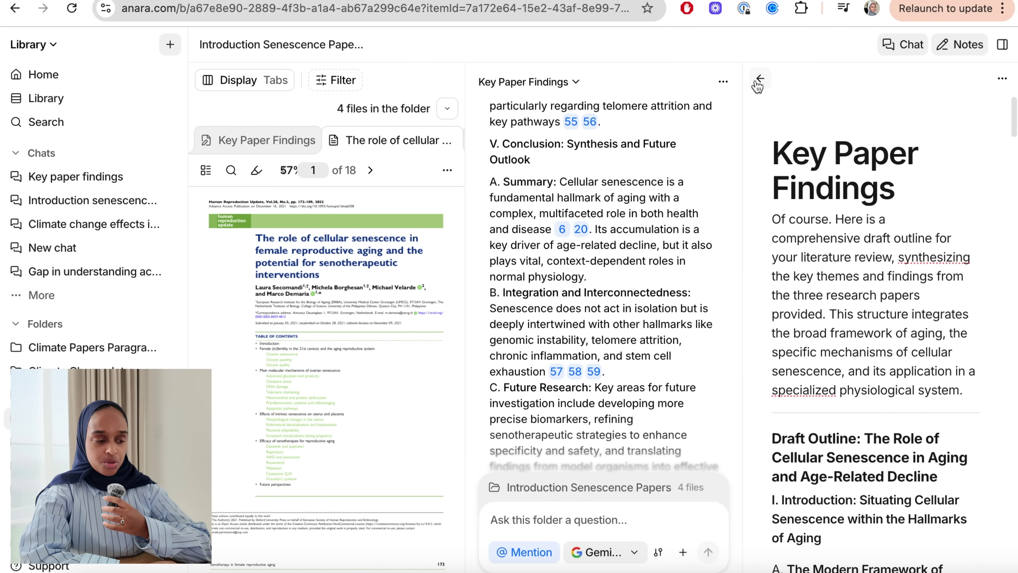
Open the Key Paper Findings note in full view and scroll through its draft outline.
left_click(757, 79)
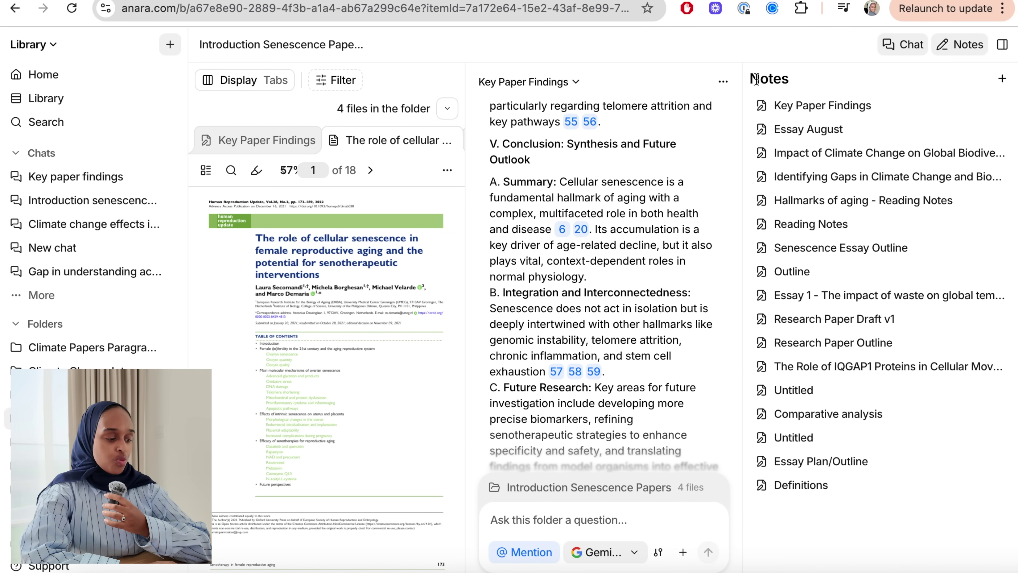
left_click(788, 107)
left_click(1002, 78)
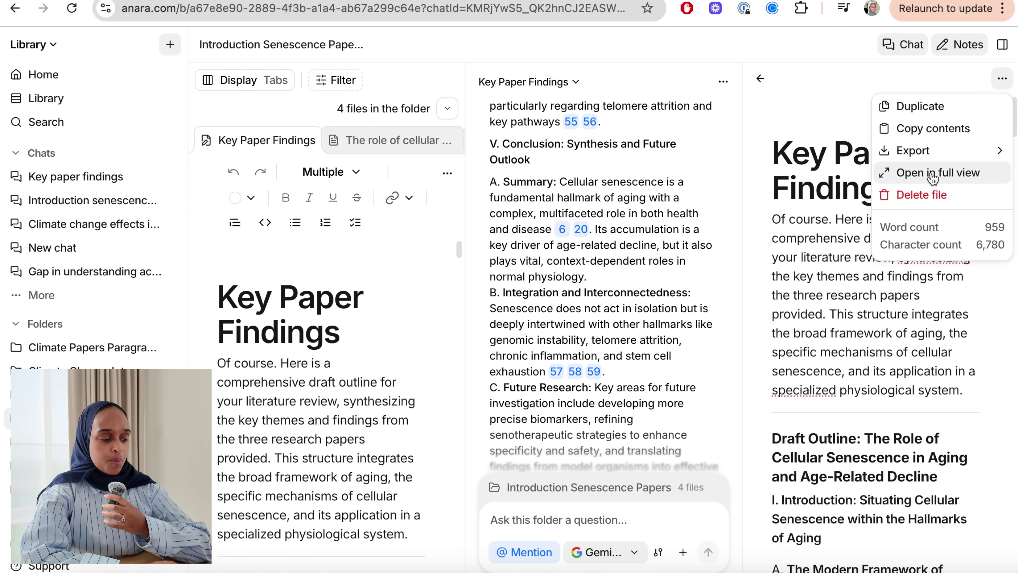
left_click(931, 173)
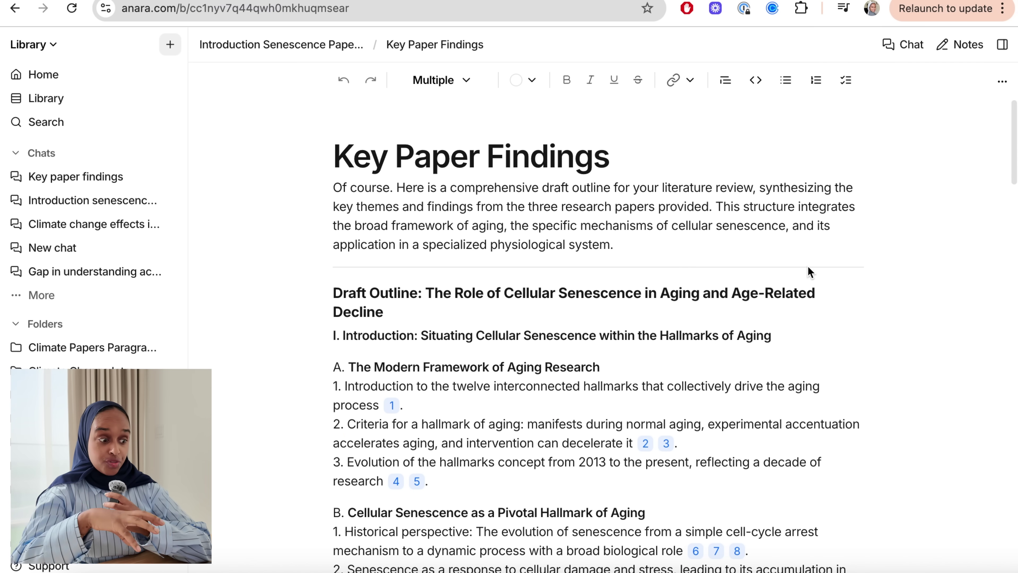
scroll(809, 272, "down", 2)
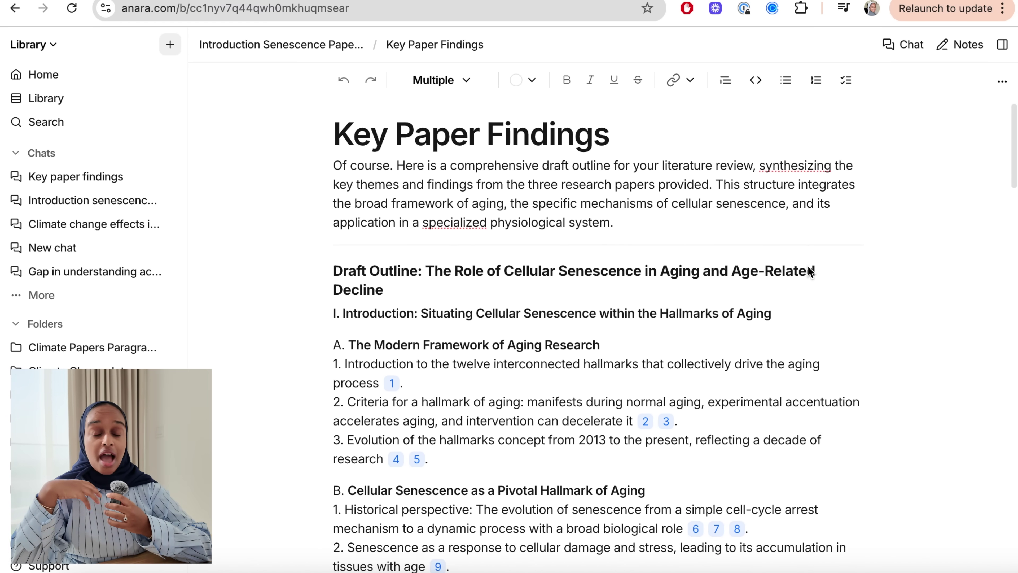
scroll(808, 263, "down", 3)
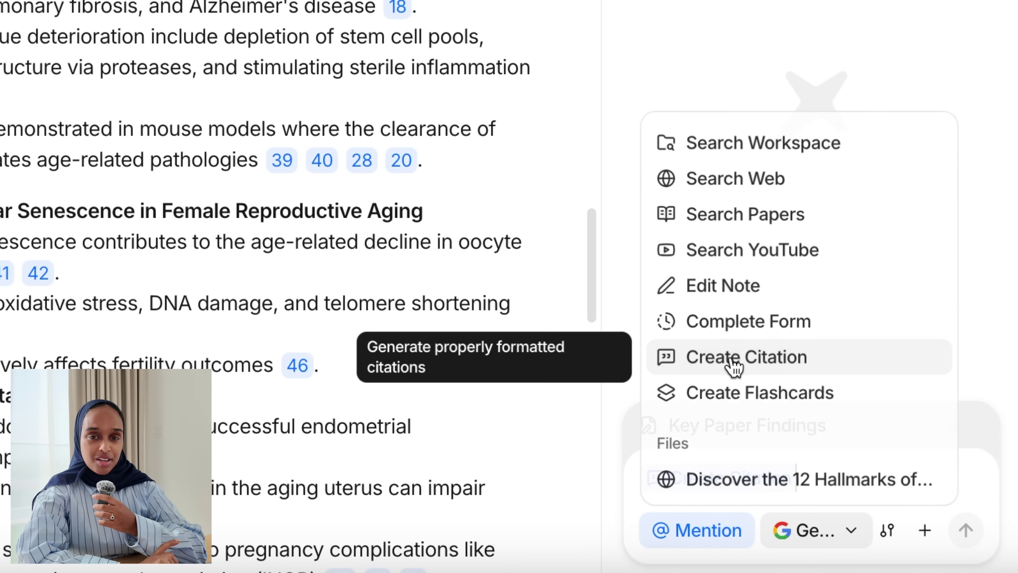
Generate a Harvard citation for the cellular senescence paper with Create Citation.
left_click(665, 359)
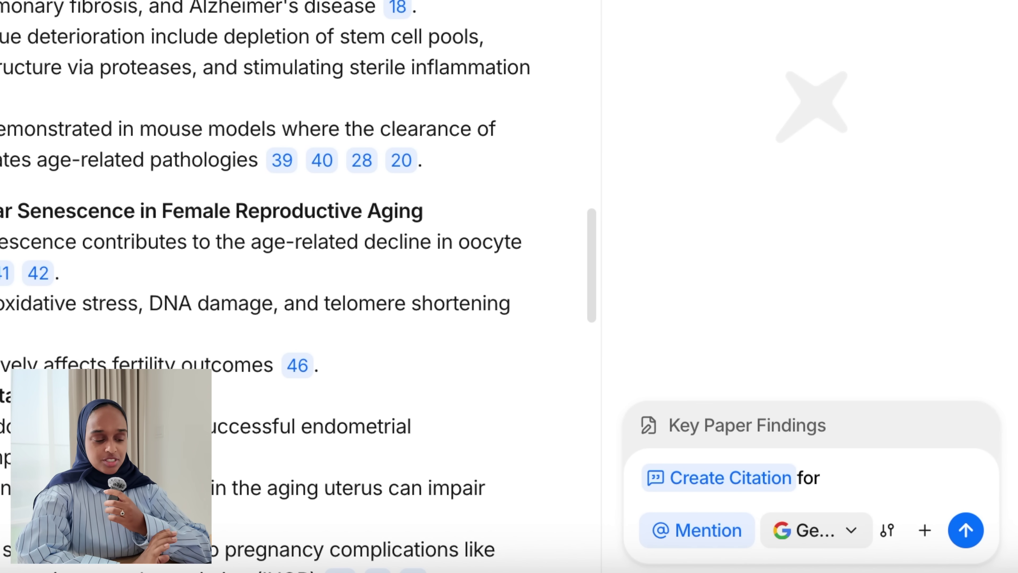
type("@")
scroll(727, 313, "down", 10)
scroll(726, 316, "up", 4)
scroll(726, 310, "up", 5)
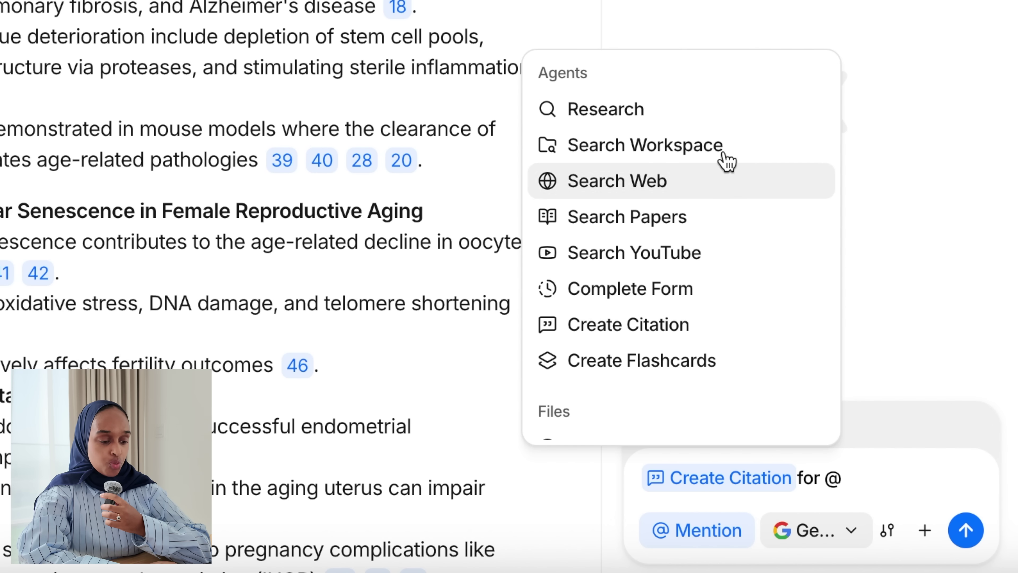
scroll(734, 289, "down", 7)
scroll(734, 287, "down", 2)
left_click(736, 345)
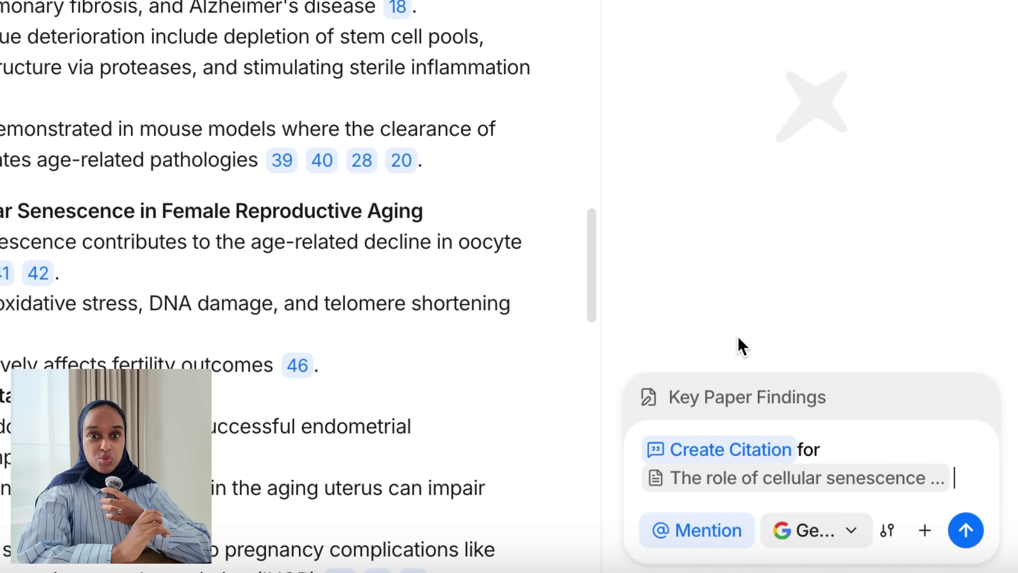
left_click(965, 529)
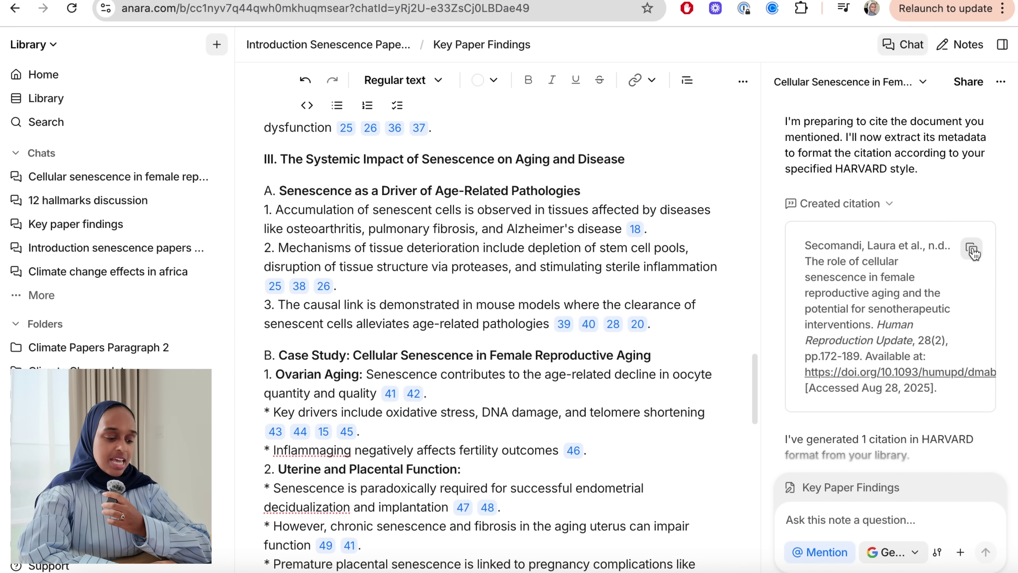
Add a 'Reference list' heading at the note's end and paste the citation below it.
scroll(554, 420, "down", 10)
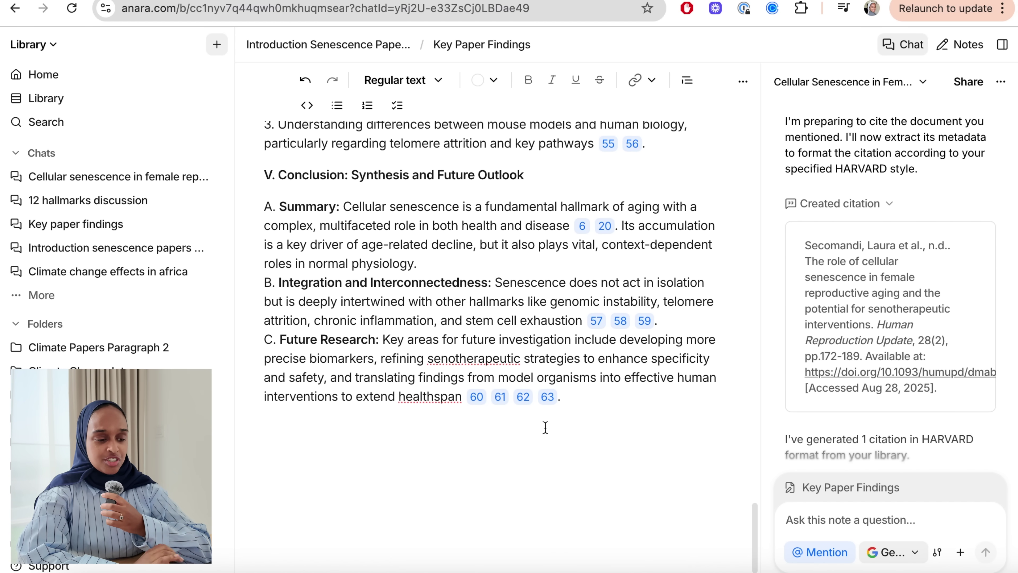
left_click(372, 471)
type("Reference lis")
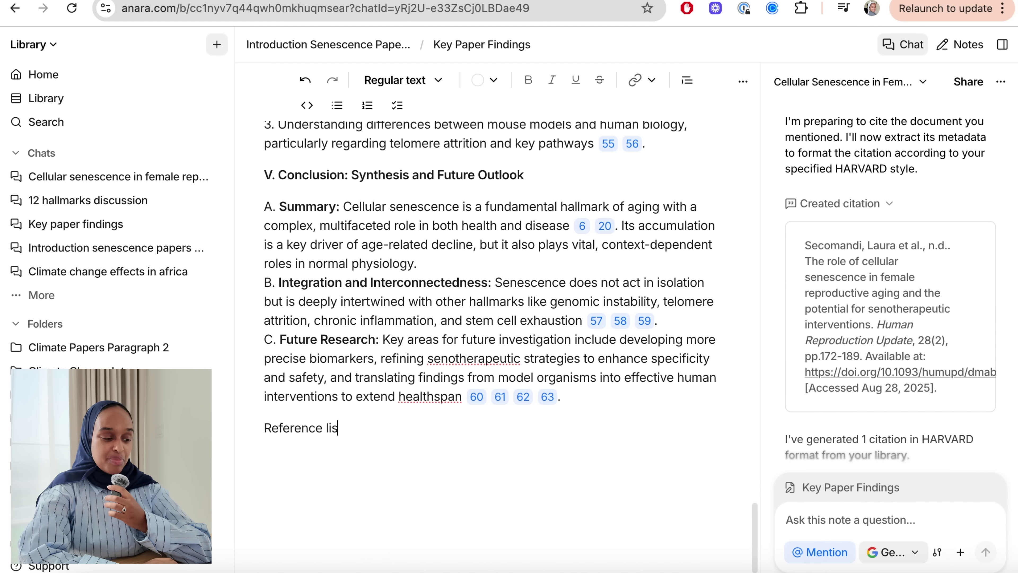
type("t")
key("Return")
type("Secomandi, Laura et al., n.d.. The role of cellular senescence in female reproductive aging and the potential for senotherapeutic interventions. <i>Human Reproduction Update</i>, 28(2), pp.172-189. Available at: <a href=\"https://doi.org/10.1093/humupd/dmab038\" target=\"_blank\">https://doi.org/10.1093/humupd/dmab038</a> [Accessed Aug 28, 2025].")
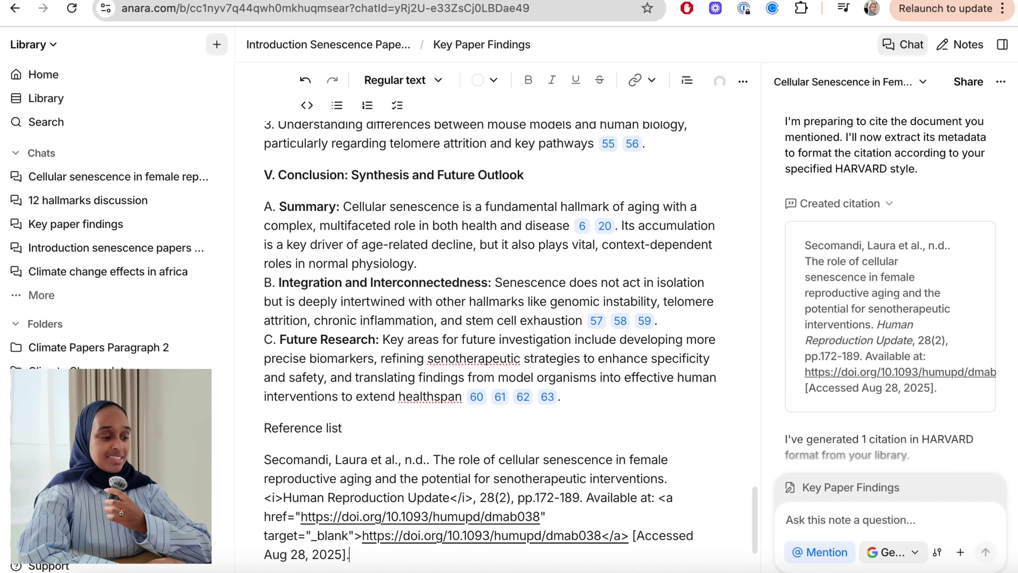
scroll(385, 445, "down", 3)
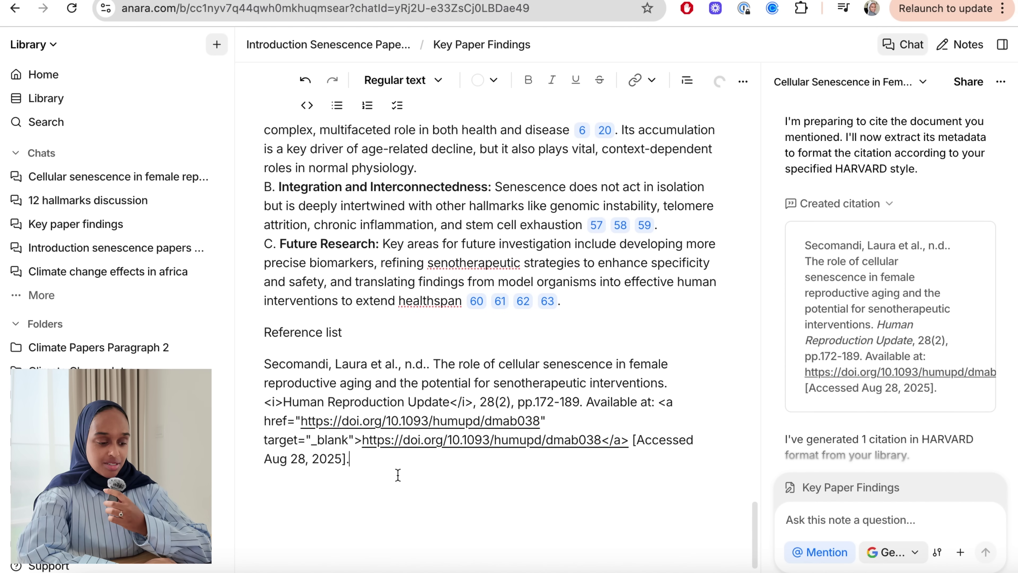